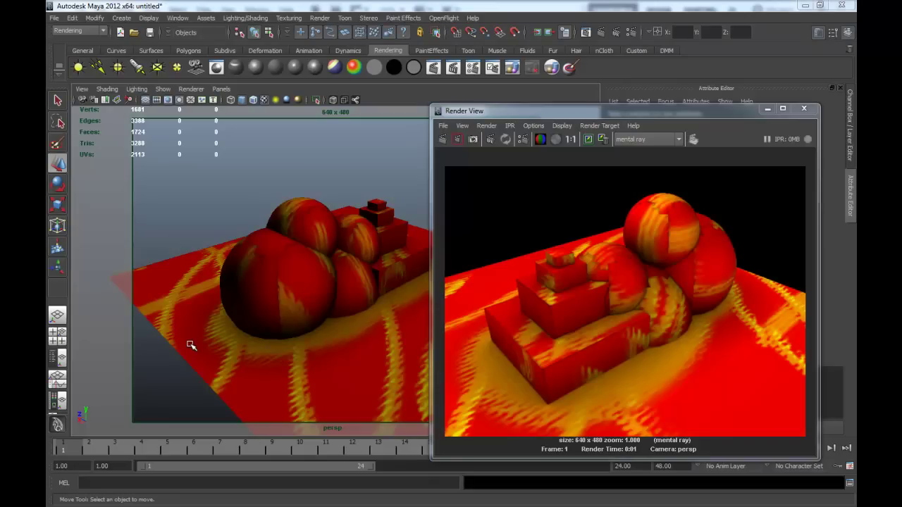
# Orbit the perspective view and cycle through lit (7), smooth (5) and textured (6) shading
pyautogui.keyDown('alt'); pyautogui.moveTo(174, 339); pyautogui.dragTo(404, 336); pyautogui.keyUp('alt')
pyautogui.press('7')
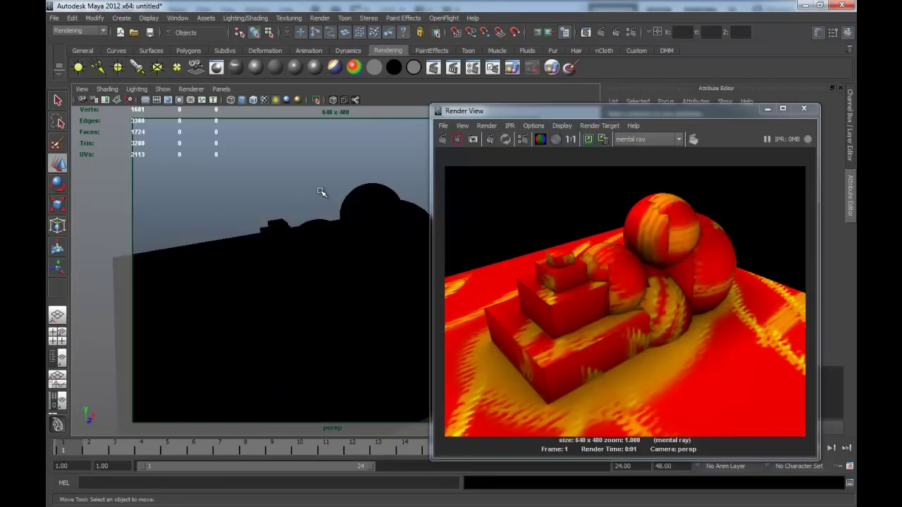
pyautogui.press('5')
pyautogui.press('6')
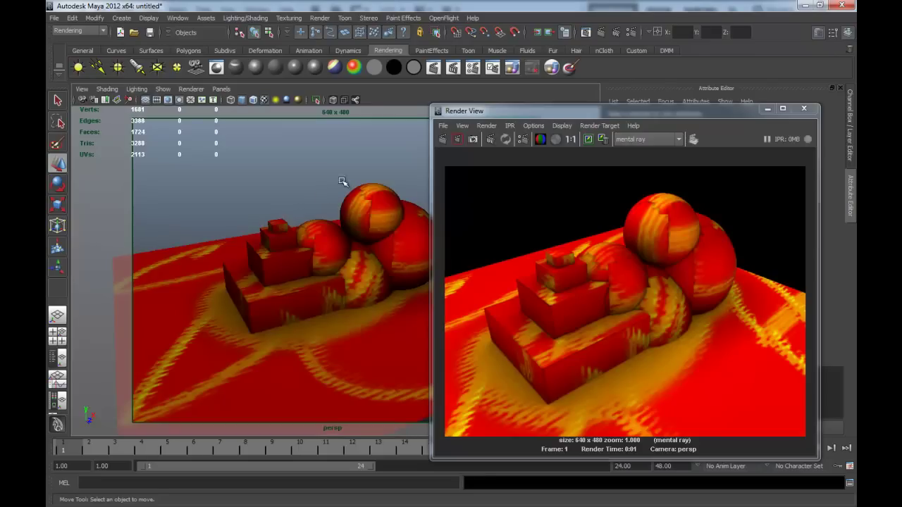
# Close the Render View window and select the combined scene mesh
pyautogui.click(803, 108)
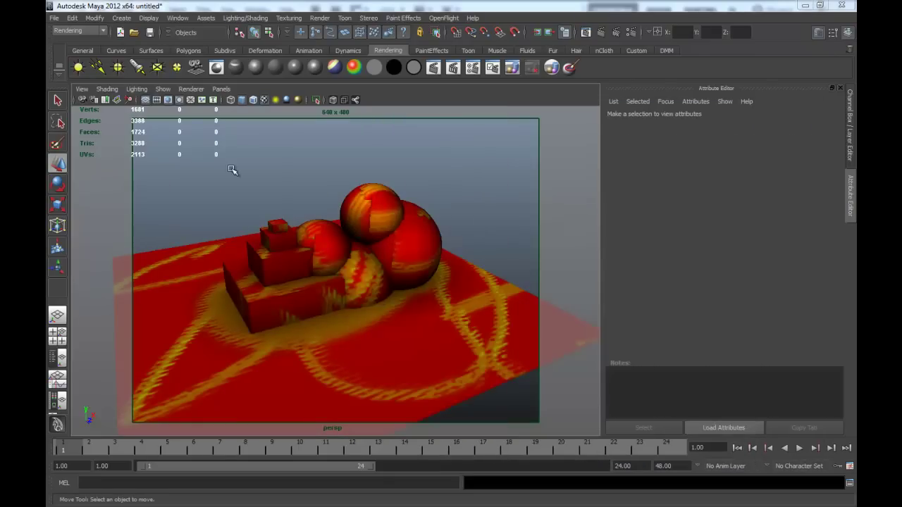
pyautogui.keyDown('alt'); pyautogui.moveTo(336, 212); pyautogui.dragTo(318, 211); pyautogui.keyUp('alt')
pyautogui.click(310, 224)
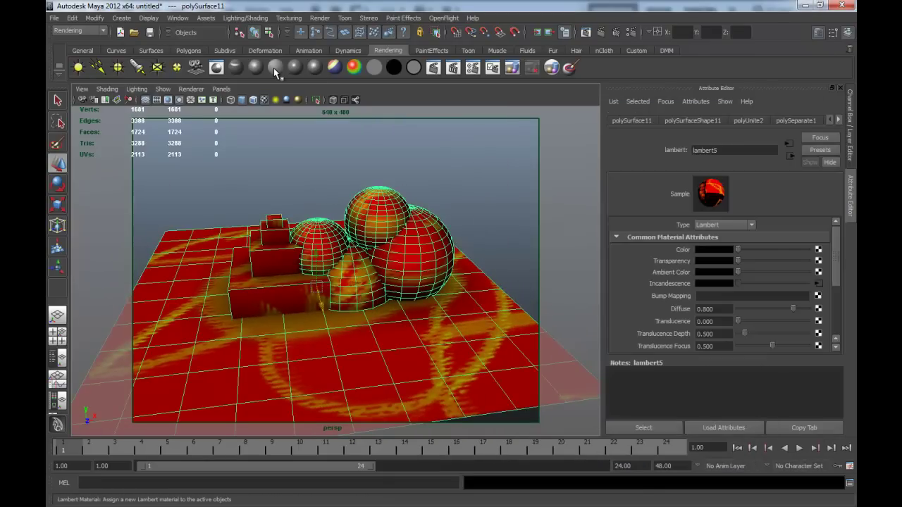
# Assign a new plain grey Lambert material to the combined mesh
pyautogui.click(275, 68)
pyautogui.click(439, 202)
pyautogui.keyDown('alt'); pyautogui.moveTo(444, 204); pyautogui.dragTo(405, 233); pyautogui.keyUp('alt')
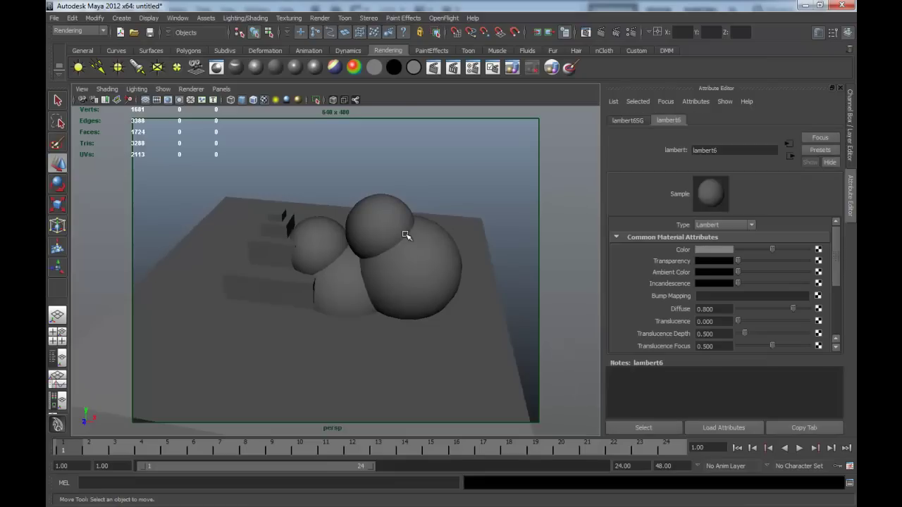
# Add the mesh to a new texture bake set, keeping Light and Color mode and prefix 'baked'
pyautogui.click(402, 249)
pyautogui.rightClick(418, 254)
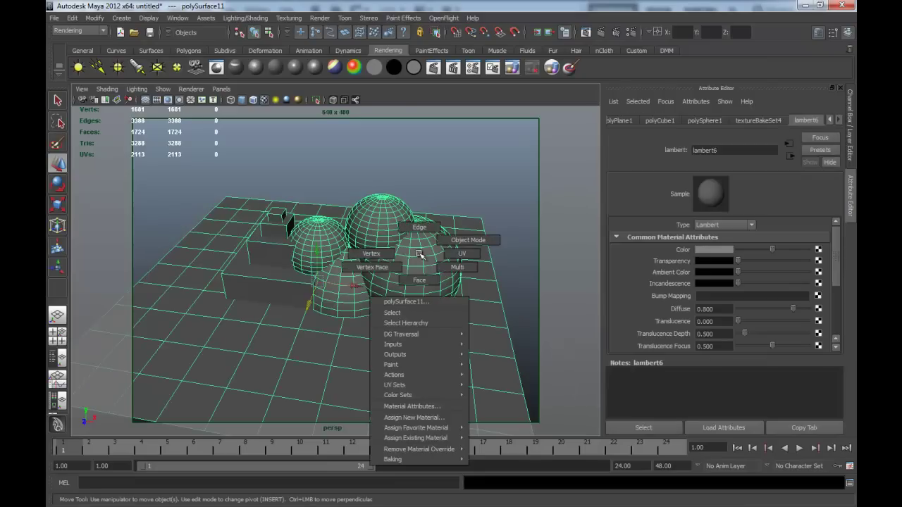
pyautogui.moveTo(510, 470)
pyautogui.click(579, 470)
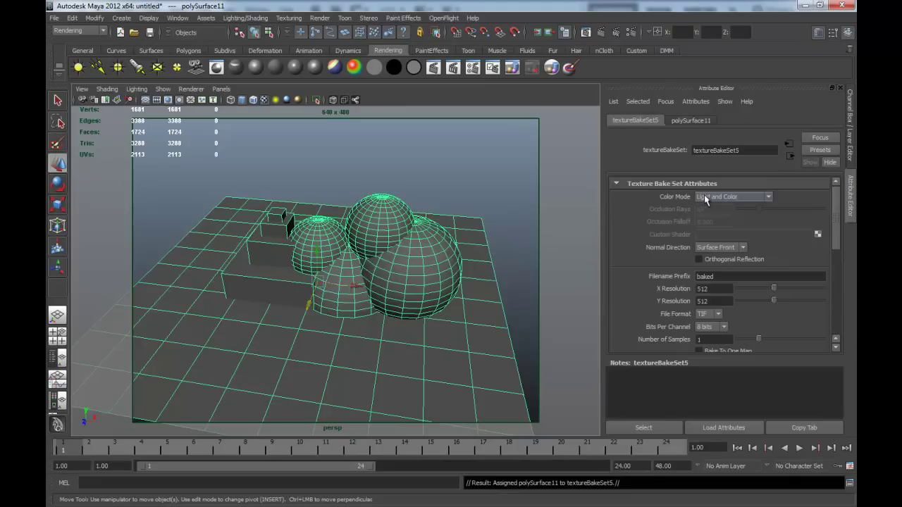
pyautogui.click(704, 197)
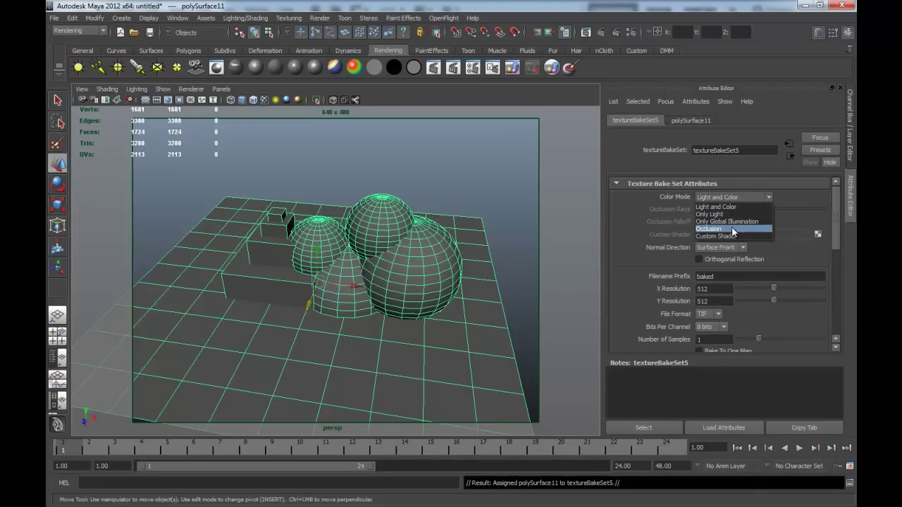
pyautogui.click(735, 208)
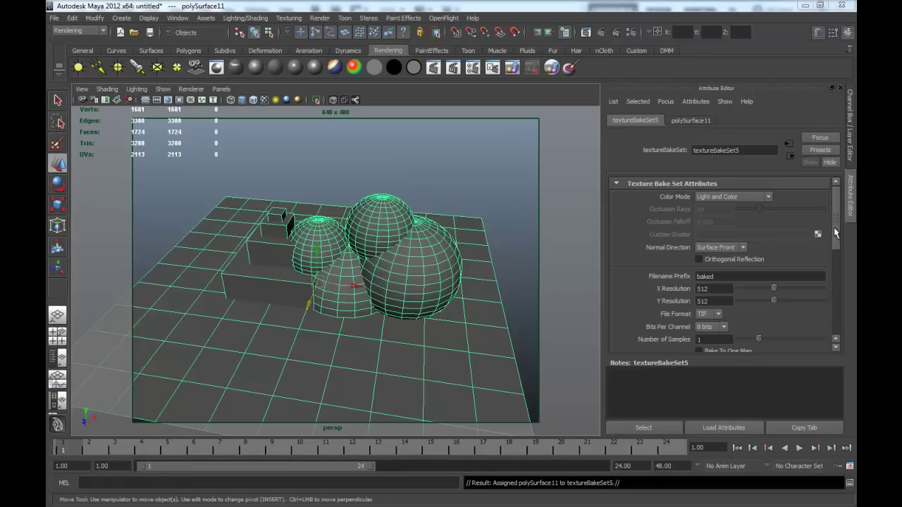
pyautogui.moveTo(834, 233); pyautogui.dragTo(840, 243)
pyautogui.click(766, 248)
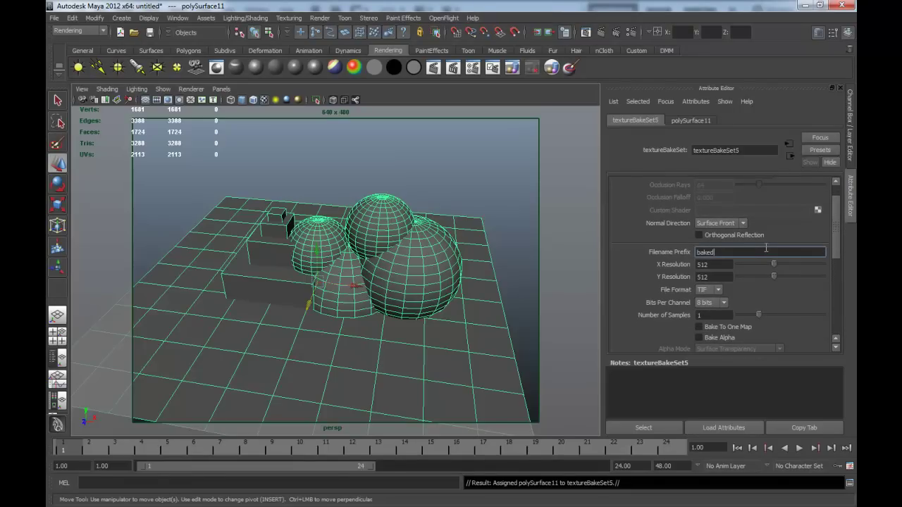
pyautogui.scroll(1, 766, 248)
# Reselect the combined mesh in the Rendering menu set and run Batch Bake (mental ray)
pyautogui.click(426, 187)
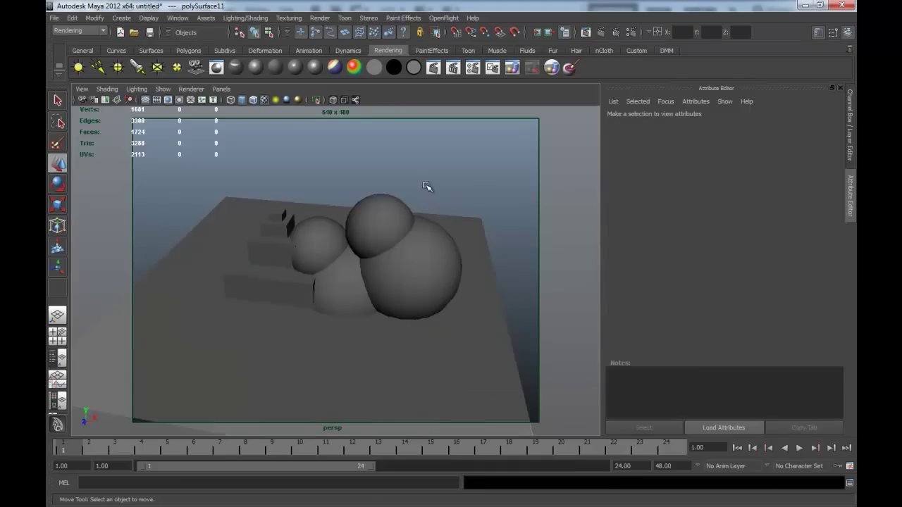
pyautogui.keyDown('alt'); pyautogui.moveTo(425, 186); pyautogui.dragTo(402, 218); pyautogui.keyUp('alt')
pyautogui.click(383, 243)
pyautogui.keyDown('alt'); pyautogui.moveTo(383, 244); pyautogui.dragTo(353, 234, button='middle'); pyautogui.keyUp('alt')
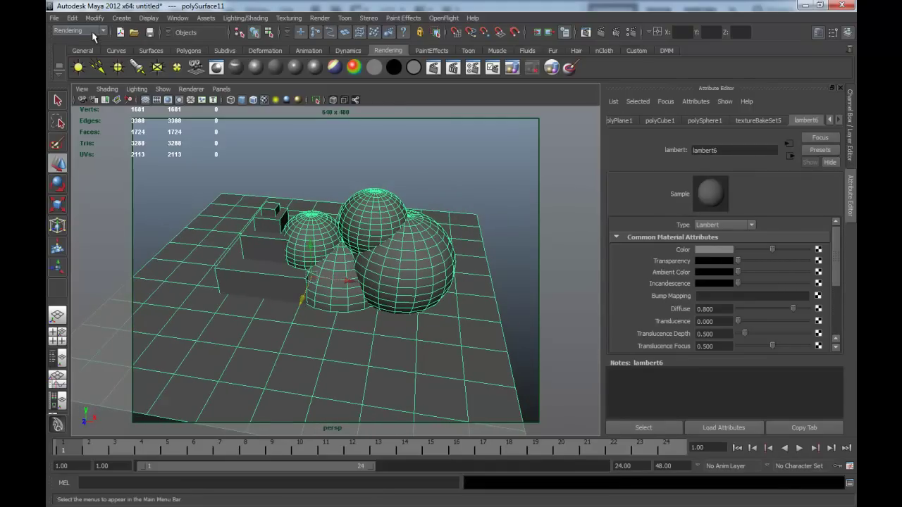
pyautogui.click(94, 37)
pyautogui.click(85, 52)
pyautogui.click(246, 18)
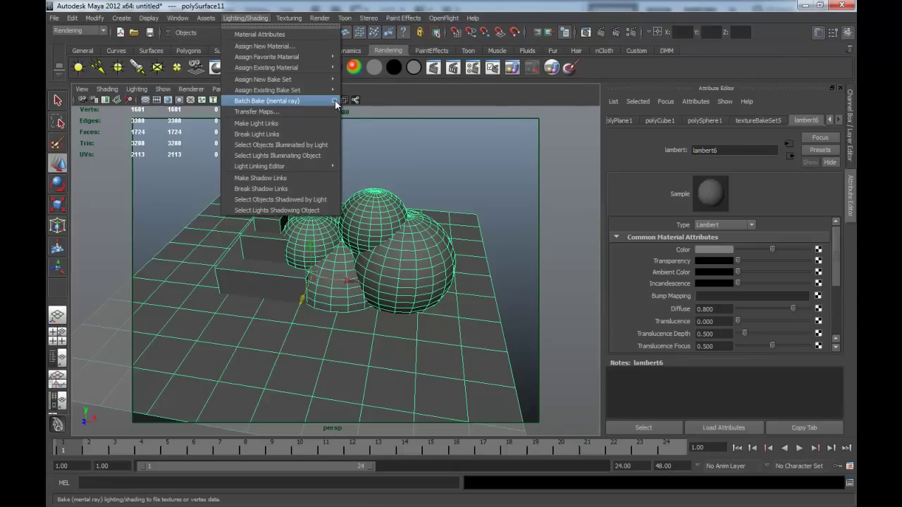
pyautogui.click(335, 100)
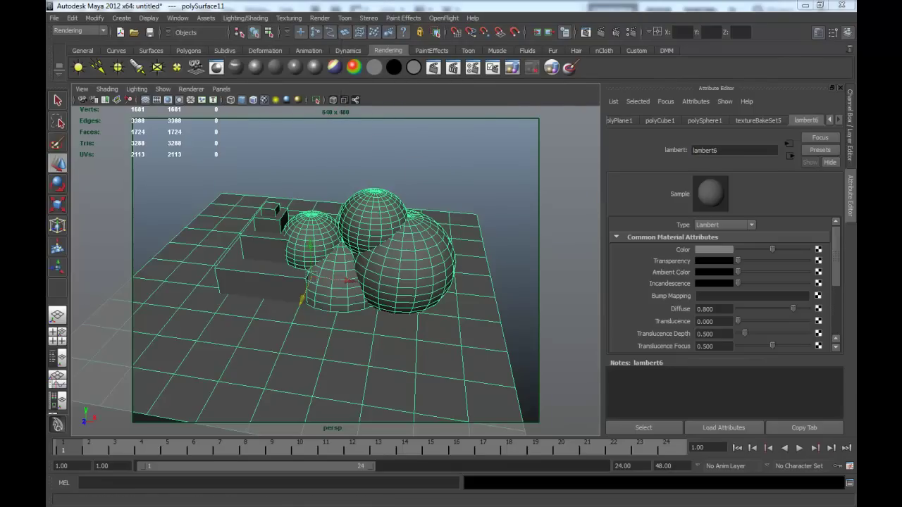
# Scale up, raise and rotate the new directional light above the spheres and boxes
pyautogui.keyDown('alt'); pyautogui.moveTo(395, 185); pyautogui.dragTo(439, 181); pyautogui.keyUp('alt')
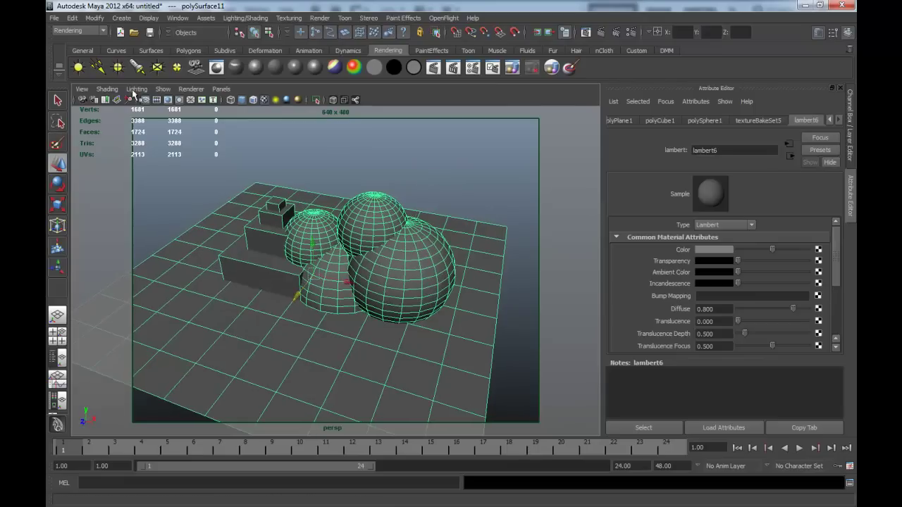
pyautogui.press('r')
pyautogui.moveTo(318, 268)
pyautogui.mouseDown()
pyautogui.moveTo(347, 262)
pyautogui.moveTo(348, 169)
pyautogui.moveTo(317, 184)
pyautogui.moveTo(342, 171)
pyautogui.moveTo(353, 188)
pyautogui.moveTo(389, 195)
pyautogui.mouseUp()
pyautogui.press('w')
pyautogui.press('e')
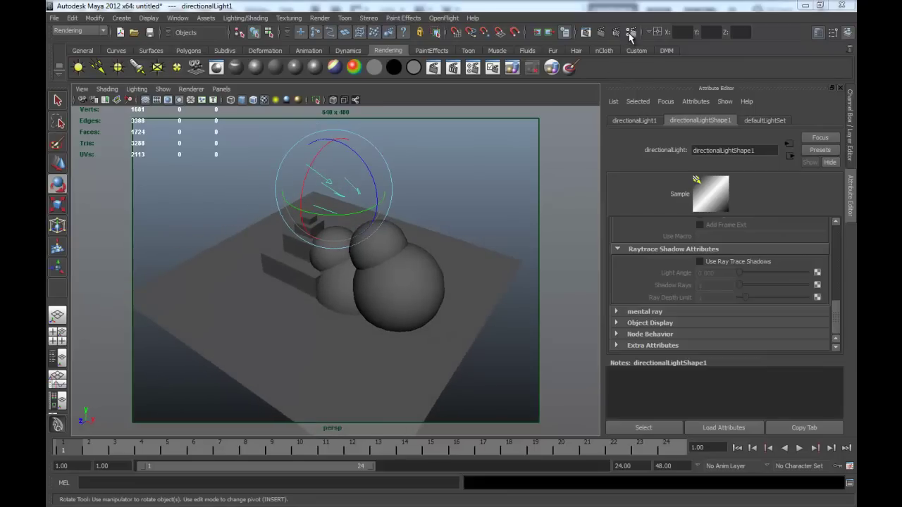
# Set the renderer to mental ray in Render Settings and render the current frame
pyautogui.click(512, 68)
pyautogui.click(577, 118)
pyautogui.click(601, 150)
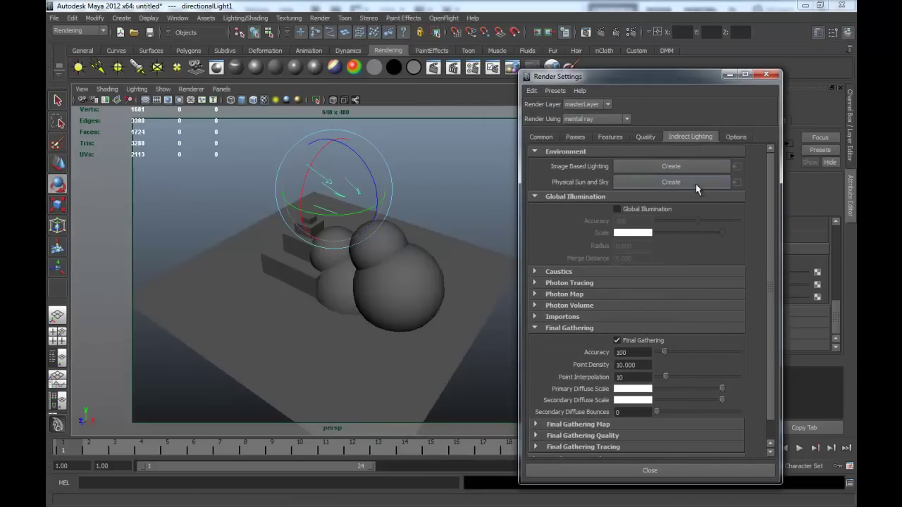
pyautogui.click(601, 33)
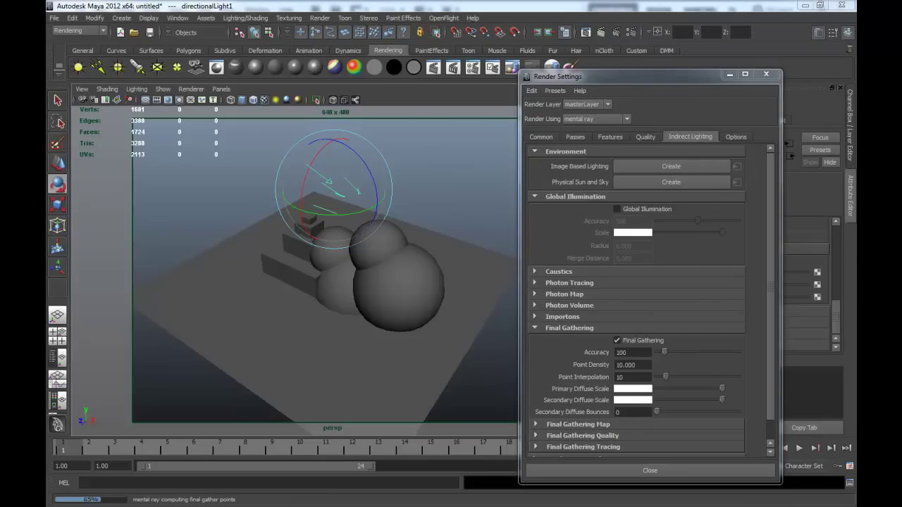
# Rearrange the render and settings windows, then re-render with the light's soft ray-traced shadows
pyautogui.moveTo(493, 67); pyautogui.dragTo(170, 167)
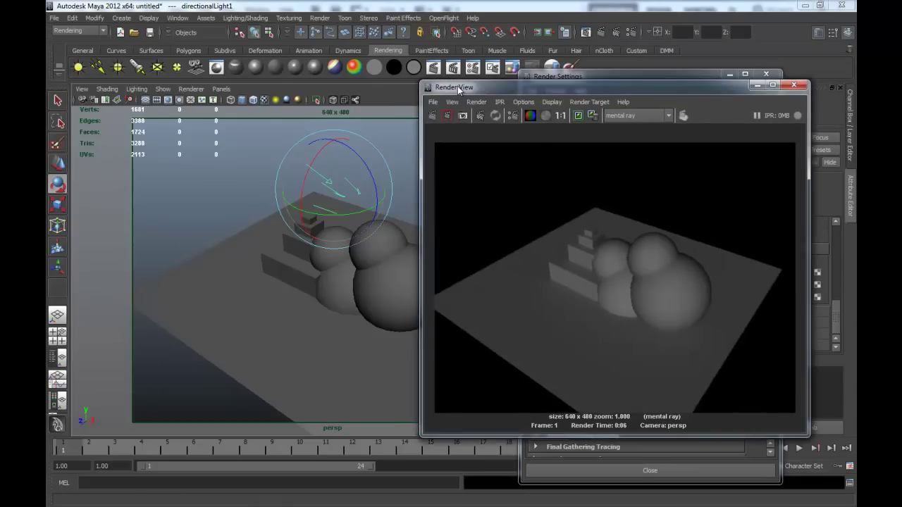
pyautogui.moveTo(380, 162); pyautogui.dragTo(297, 185)
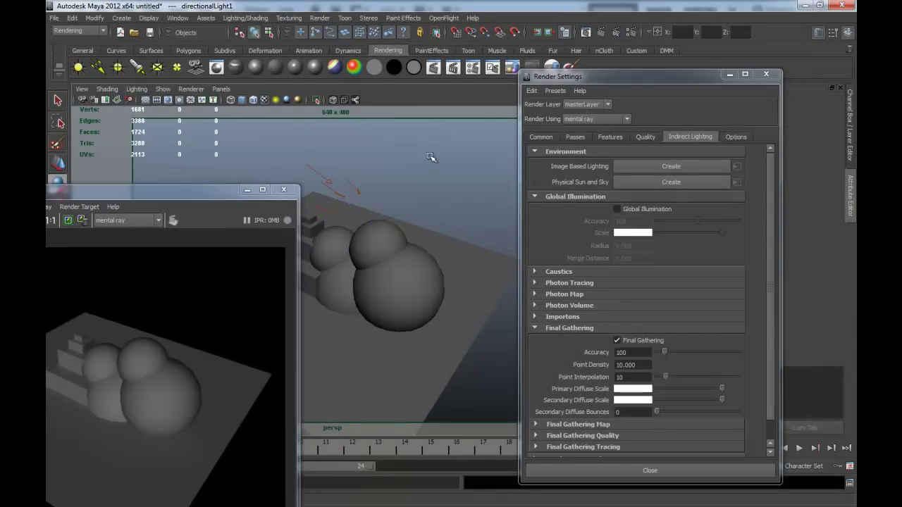
pyautogui.moveTo(634, 76); pyautogui.dragTo(553, 375)
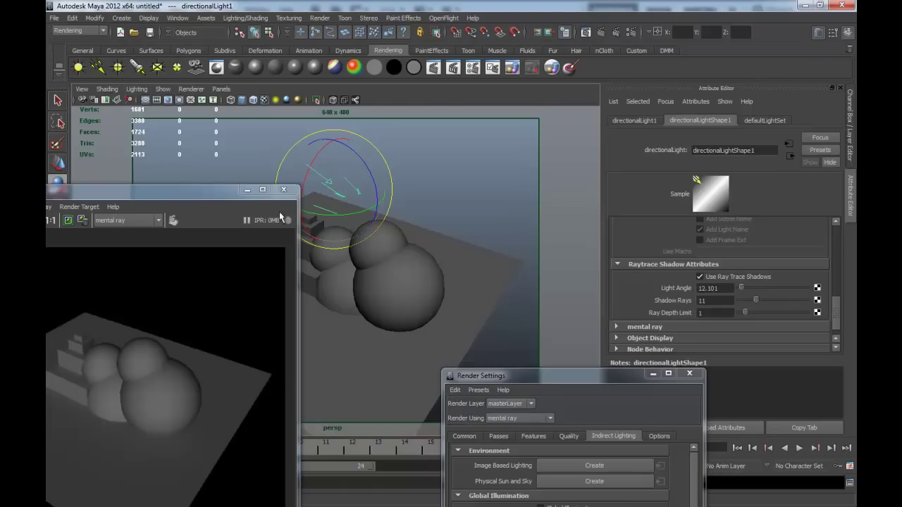
pyautogui.moveTo(200, 190); pyautogui.dragTo(365, 86)
pyautogui.click(85, 114)
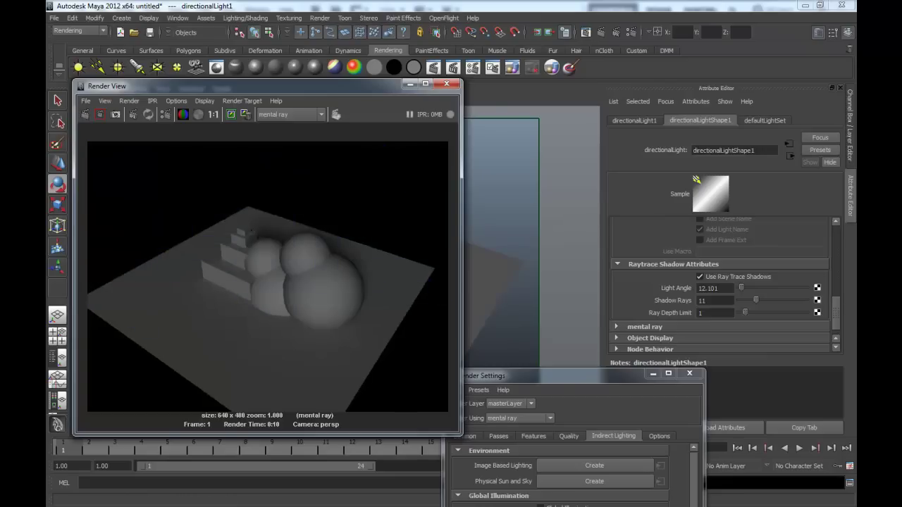
# Duplicate the directional light, rotate and move the copy, and turn off its ray-traced shadows
pyautogui.click(320, 167)
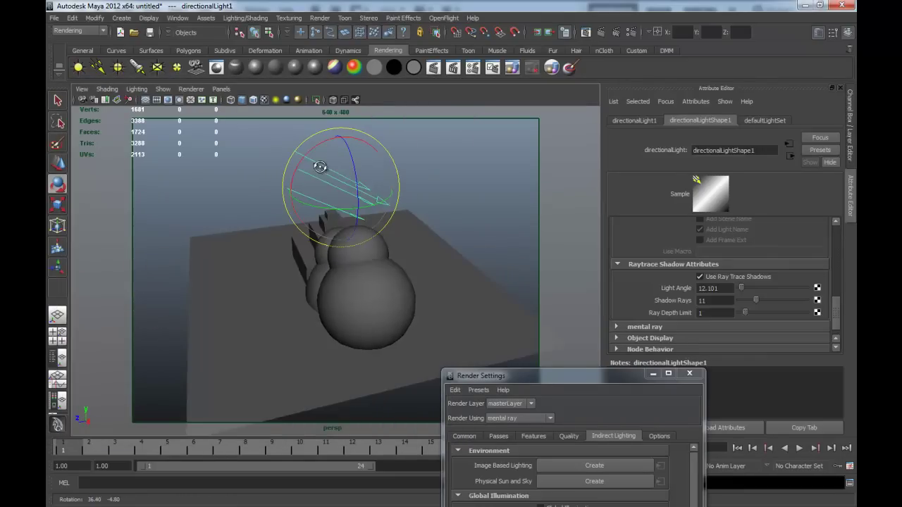
pyautogui.hotkey('ctrl', 'd')
pyautogui.moveTo(312, 157); pyautogui.dragTo(419, 148)
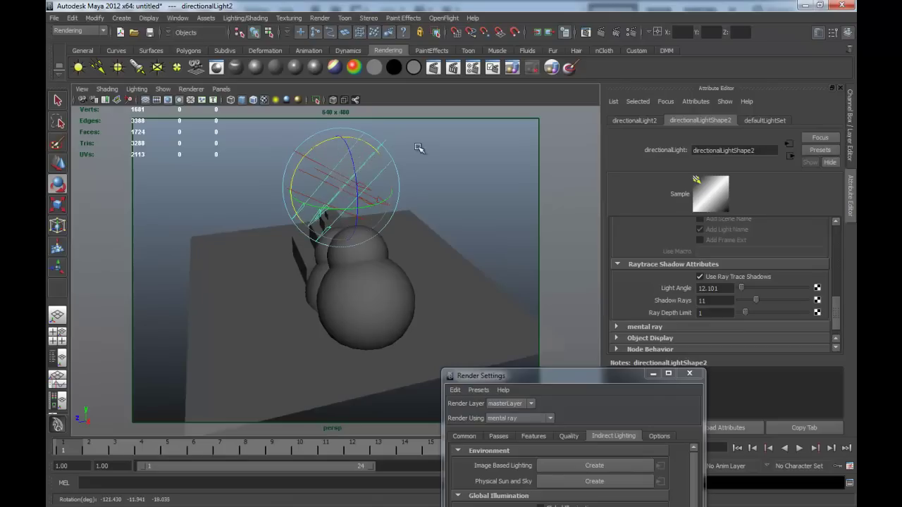
pyautogui.press('w')
pyautogui.moveTo(322, 197); pyautogui.dragTo(378, 187)
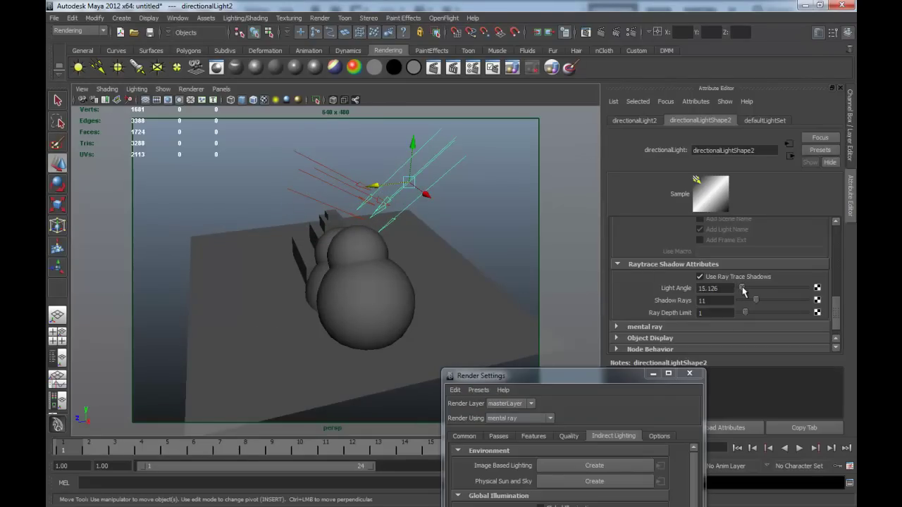
pyautogui.click(700, 277)
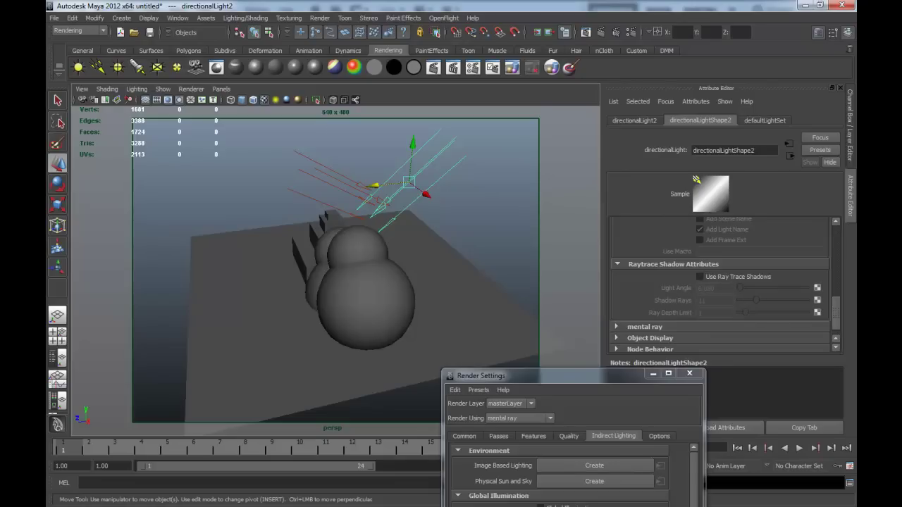
# Re-render the scene with mental ray, move the render window aside and select the mesh
pyautogui.click(455, 32)
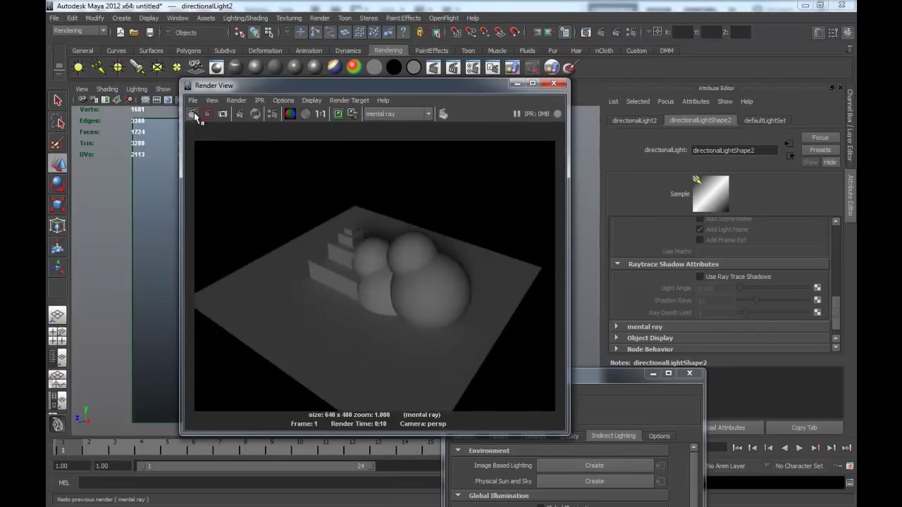
pyautogui.click(193, 114)
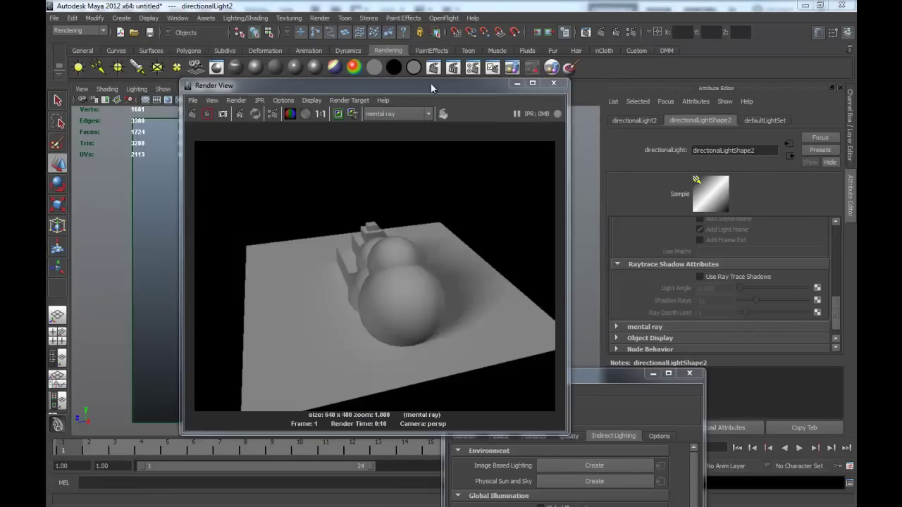
pyautogui.moveTo(430, 82); pyautogui.dragTo(656, 82)
pyautogui.moveTo(368, 248)
pyautogui.keyDown('alt'); pyautogui.mouseDown()
pyautogui.moveTo(376, 268)
pyautogui.moveTo(318, 258)
pyautogui.mouseUp(); pyautogui.keyUp('alt')
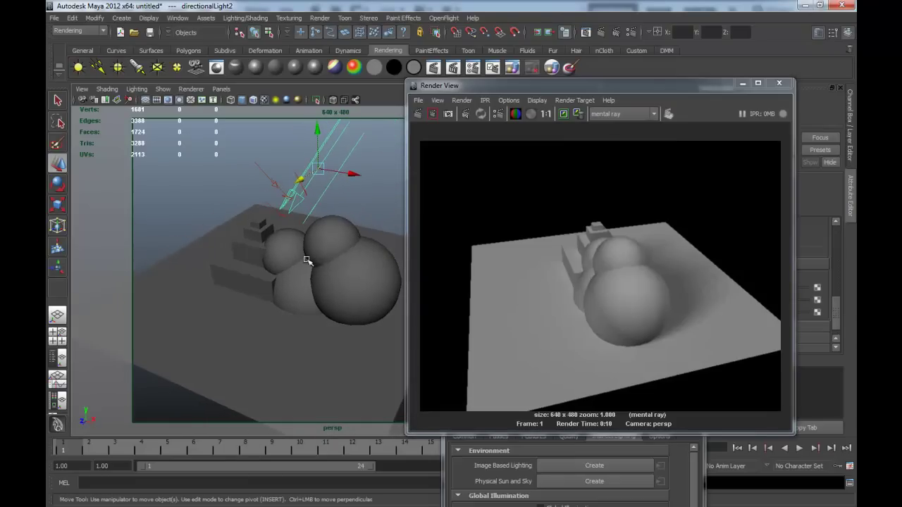
pyautogui.click(279, 256)
# Run Batch Bake (mental ray) with Objects to bake set to All and Multiple objects optimization
pyautogui.click(245, 18)
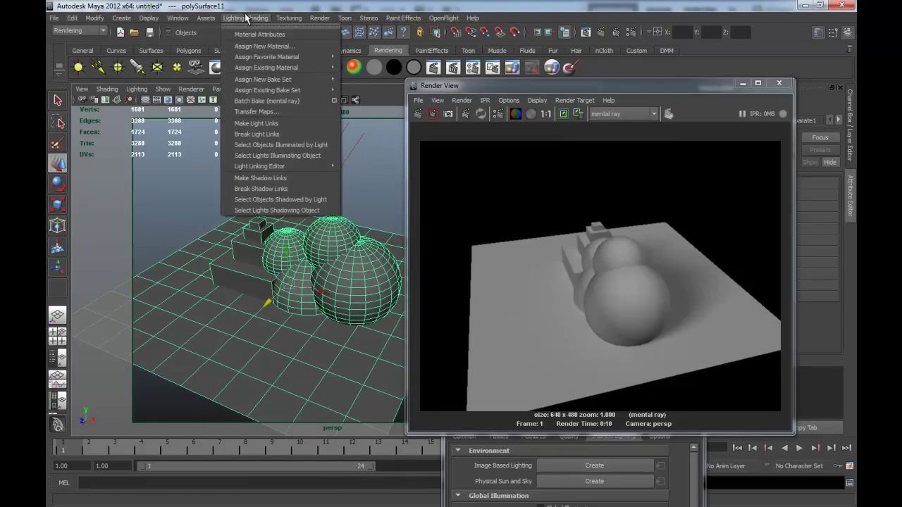
pyautogui.click(333, 99)
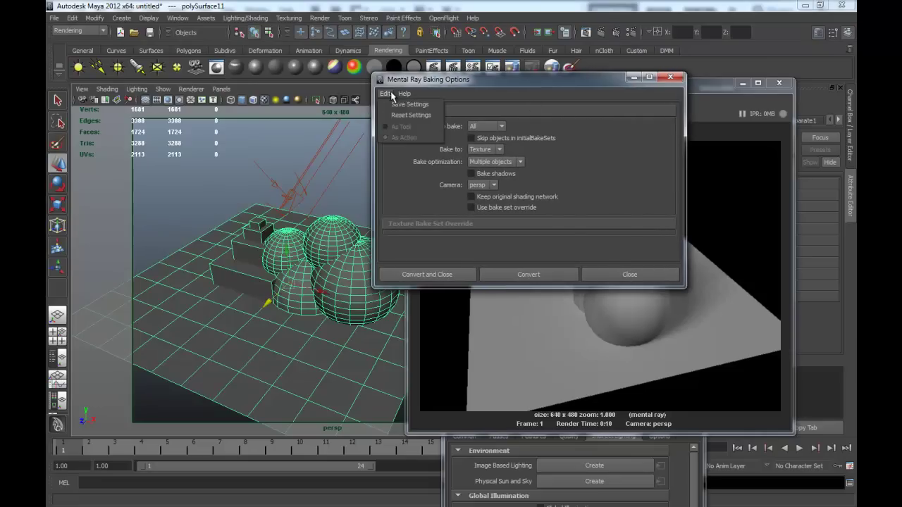
pyautogui.click(486, 126)
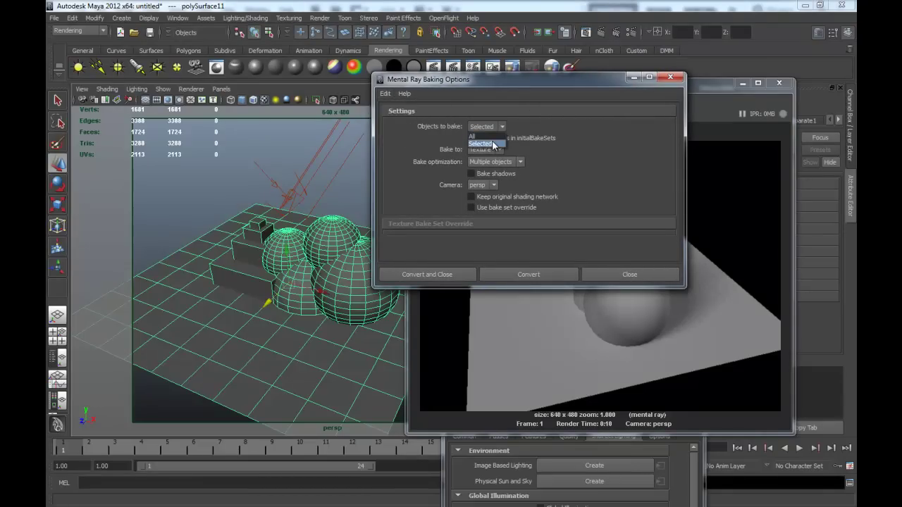
pyautogui.click(493, 137)
pyautogui.click(501, 163)
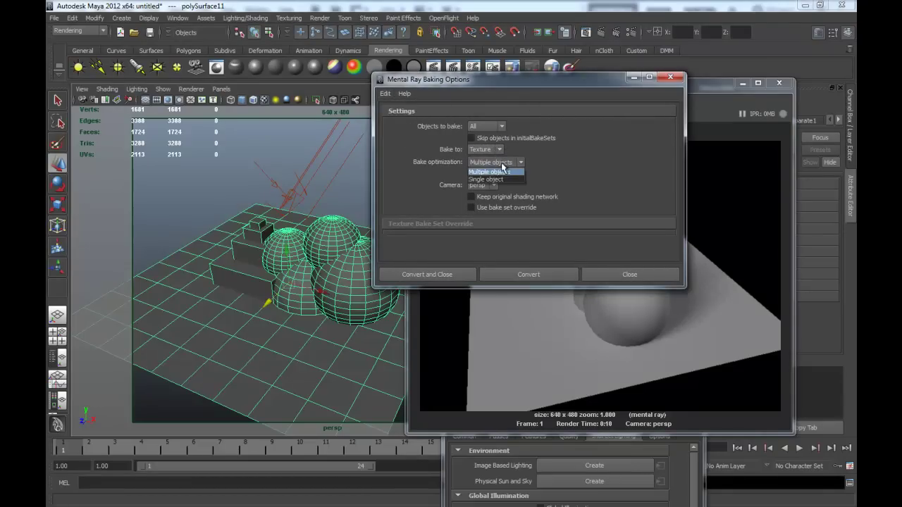
pyautogui.click(500, 178)
pyautogui.click(501, 164)
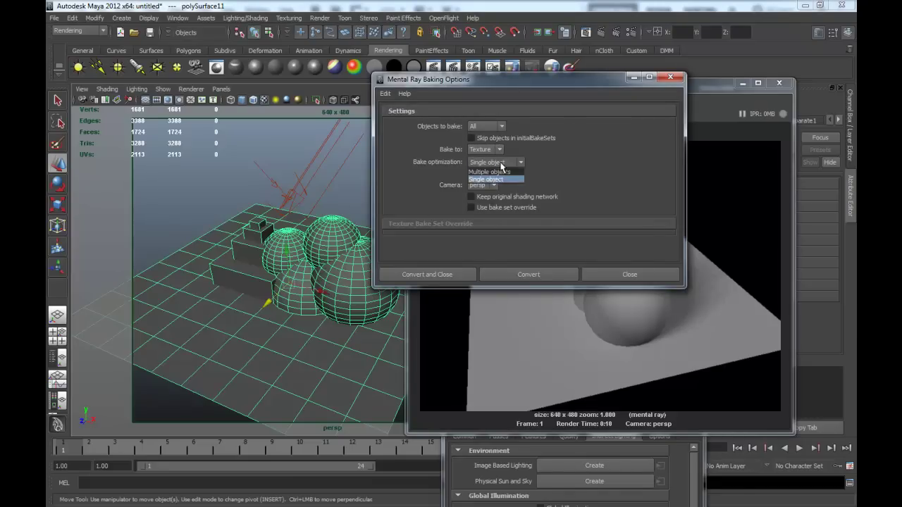
pyautogui.click(497, 172)
pyautogui.click(442, 275)
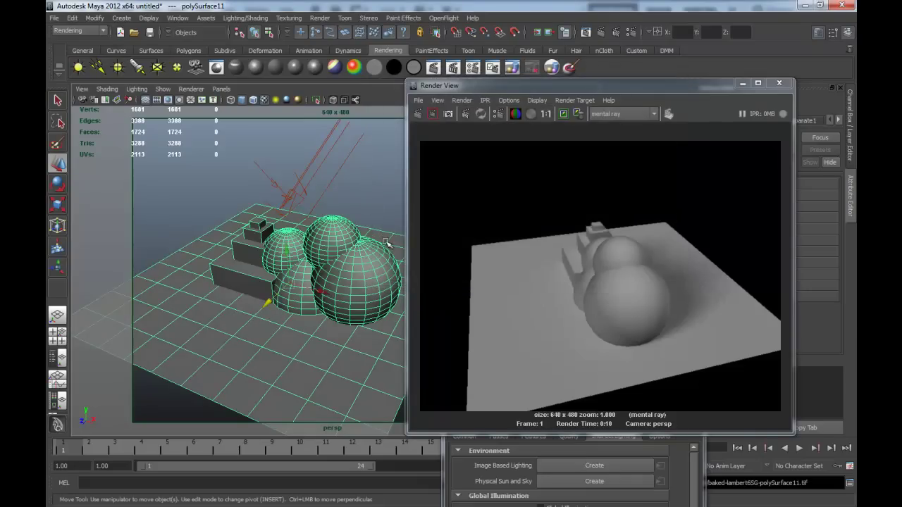
pyautogui.click(370, 203)
# Delete the directional light, then select and frame the combined mesh
pyautogui.click(320, 186)
pyautogui.press('Delete')
pyautogui.moveTo(333, 201)
pyautogui.keyDown('alt'); pyautogui.mouseDown()
pyautogui.moveTo(331, 236)
pyautogui.moveTo(254, 270)
pyautogui.mouseUp(); pyautogui.keyUp('alt')
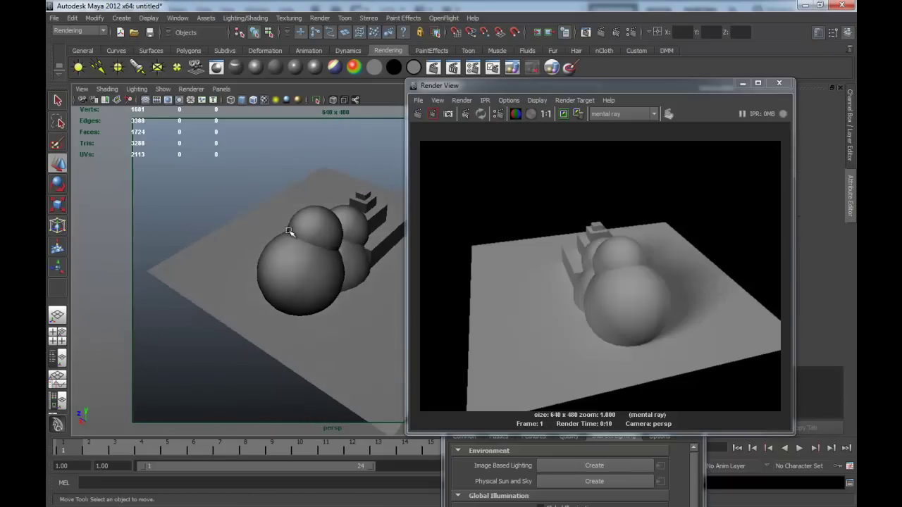
pyautogui.click(274, 329)
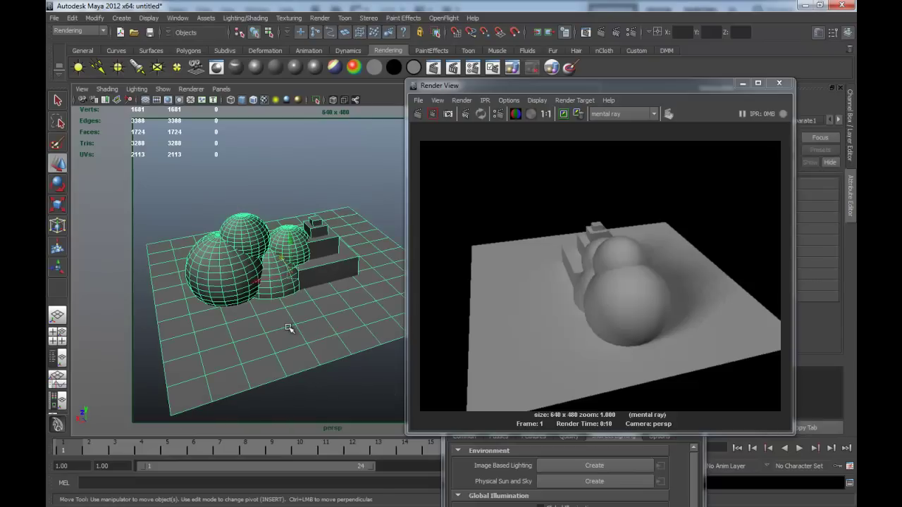
pyautogui.press('f')
pyautogui.moveTo(596, 94); pyautogui.dragTo(661, 181)
pyautogui.keyDown('alt'); pyautogui.moveTo(465, 134); pyautogui.dragTo(428, 113); pyautogui.keyUp('alt')
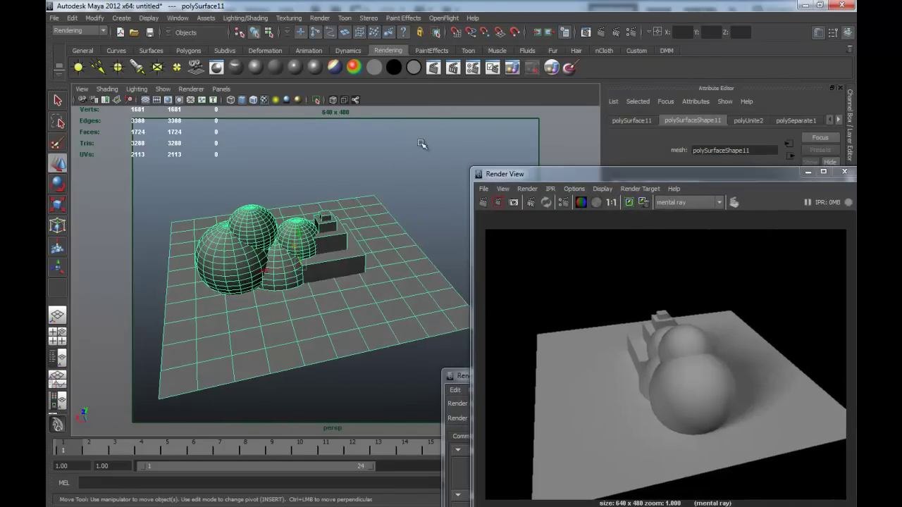
# Open the UV Texture Editor from the Polygons shelf and inspect the mesh's baked UV layout
pyautogui.click(188, 53)
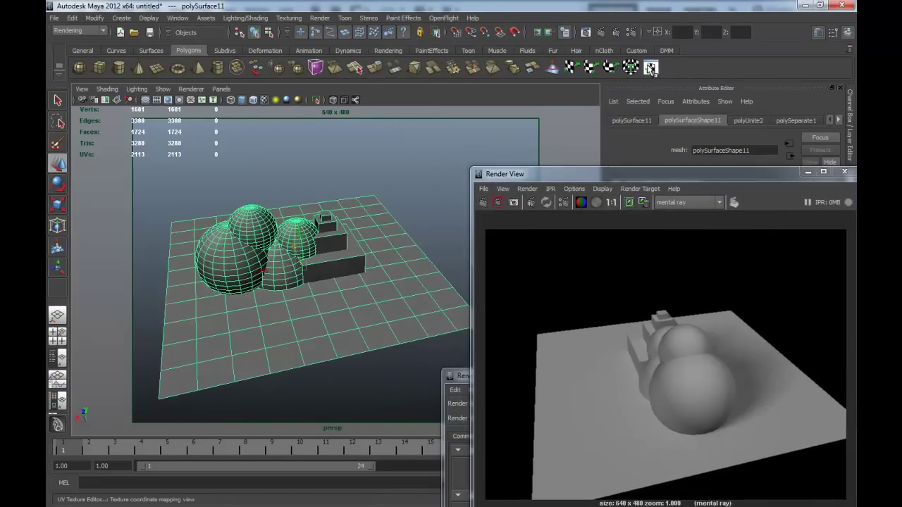
pyautogui.click(652, 69)
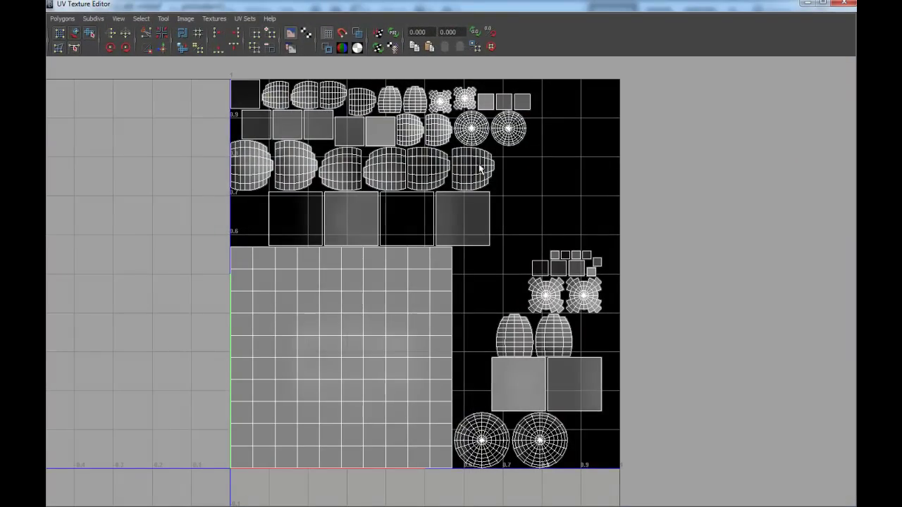
pyautogui.doubleClick(595, 7)
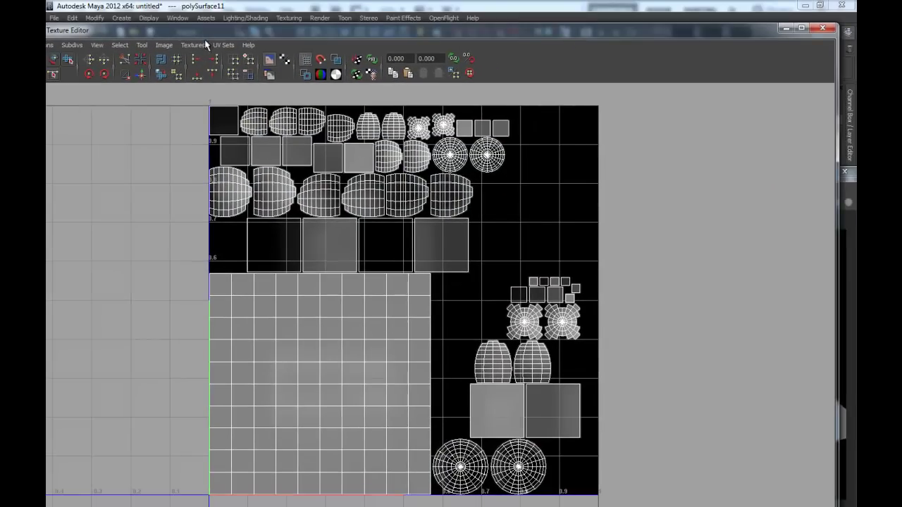
pyautogui.moveTo(162, 31); pyautogui.dragTo(427, 76)
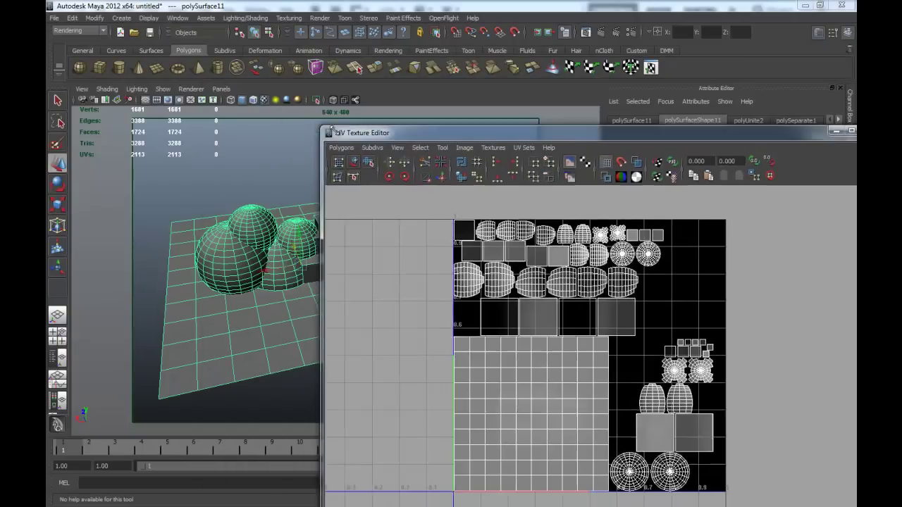
pyautogui.scroll(2, 748, 250)
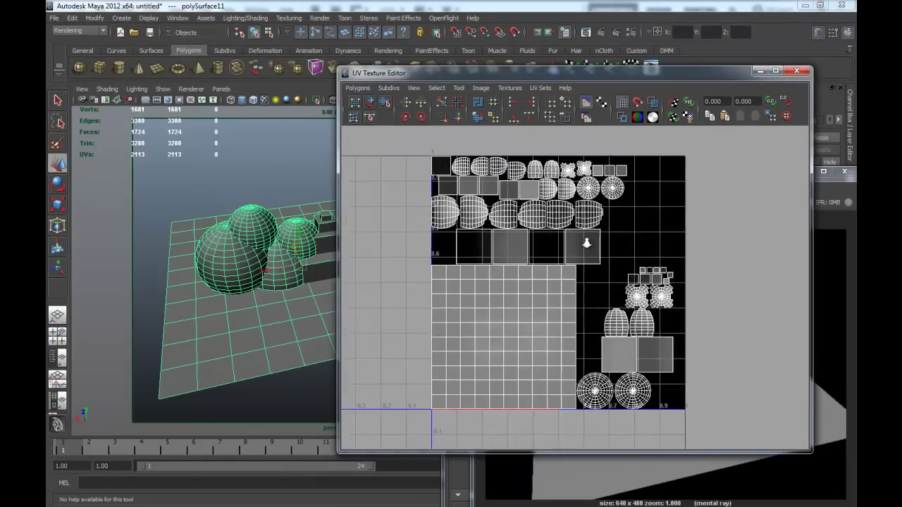
pyautogui.scroll(2, 748, 250)
pyautogui.moveTo(301, 263); pyautogui.dragTo(306, 181, button='right')
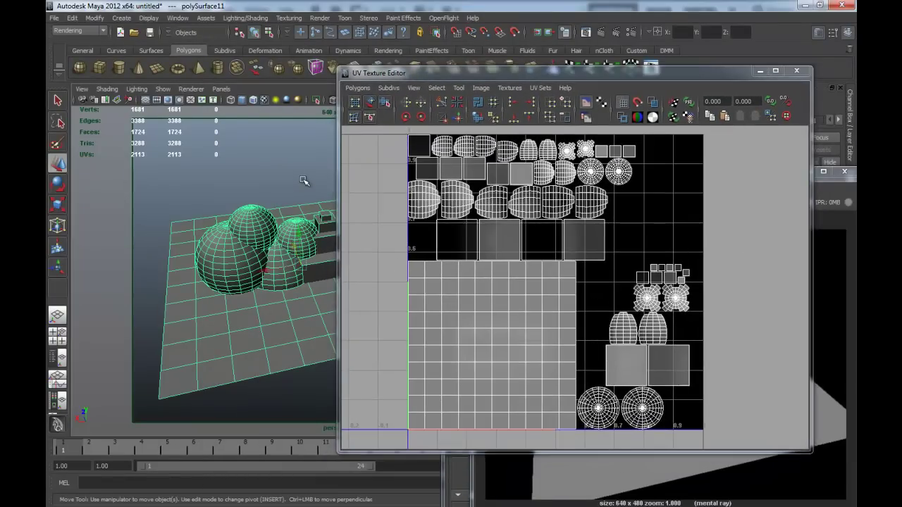
pyautogui.click(281, 235)
pyautogui.click(248, 140)
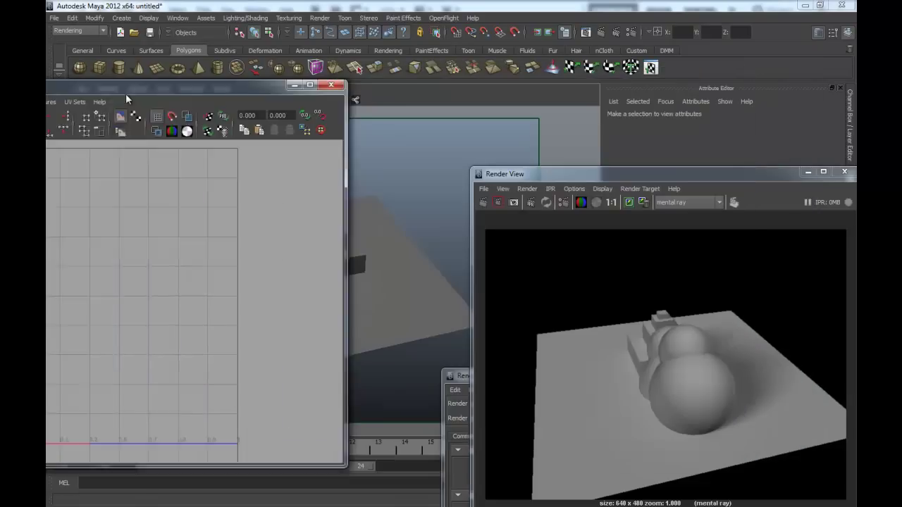
pyautogui.moveTo(203, 245)
pyautogui.keyDown('alt'); pyautogui.mouseDown()
pyautogui.moveTo(353, 252)
pyautogui.moveTo(380, 220)
pyautogui.moveTo(397, 218)
pyautogui.moveTo(326, 235)
pyautogui.moveTo(344, 225)
pyautogui.mouseUp(); pyautogui.keyUp('alt')
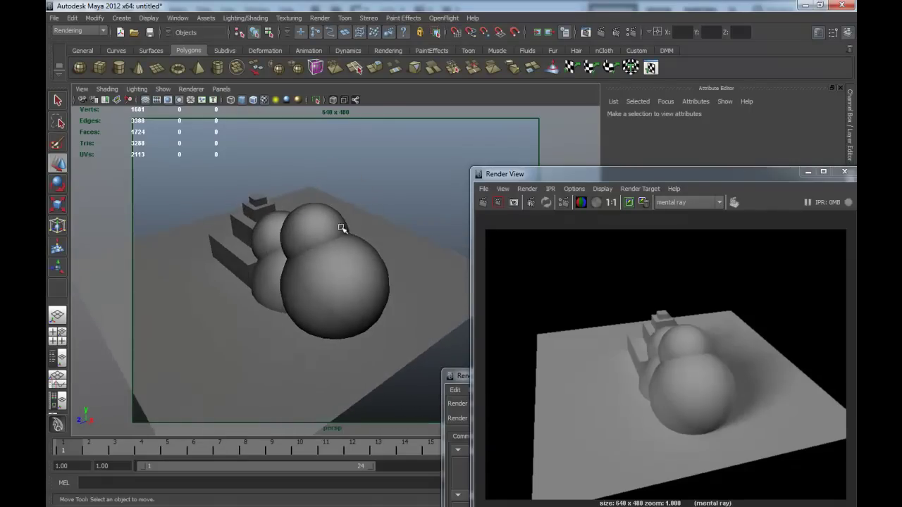
# Undo the stray camera moves, clear the selection and switch to the Rendering shelf
pyautogui.click(333, 237)
pyautogui.keyDown('alt'); pyautogui.moveTo(333, 237); pyautogui.dragTo(355, 152, button='right'); pyautogui.keyUp('alt')
pyautogui.click(371, 168)
pyautogui.hotkey('ctrl', 'z')
pyautogui.click(372, 168)
pyautogui.hotkey('ctrl', 'z')
pyautogui.click(367, 168)
pyautogui.click(387, 50)
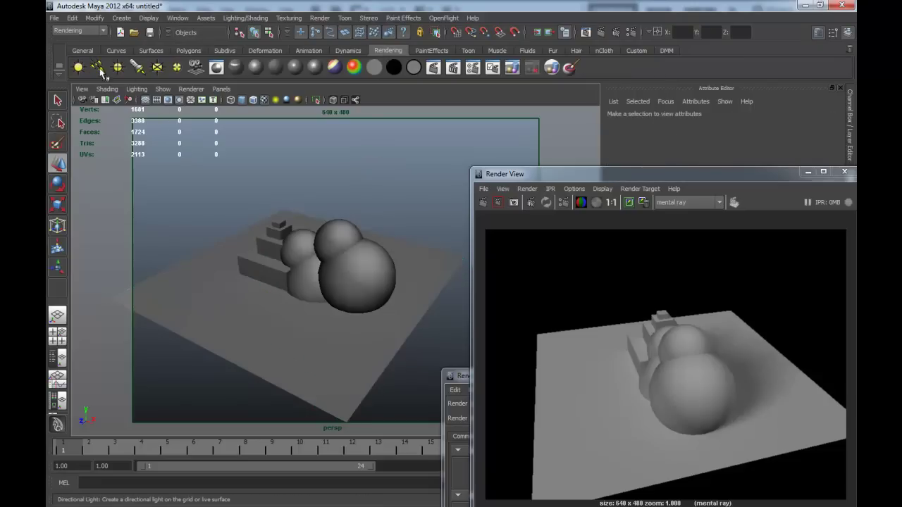
# Create an ambient light near the spheres and set its intensity to 2.302
pyautogui.moveTo(298, 247)
pyautogui.mouseDown()
pyautogui.moveTo(284, 220)
pyautogui.moveTo(238, 262)
pyautogui.mouseUp()
pyautogui.press('7')
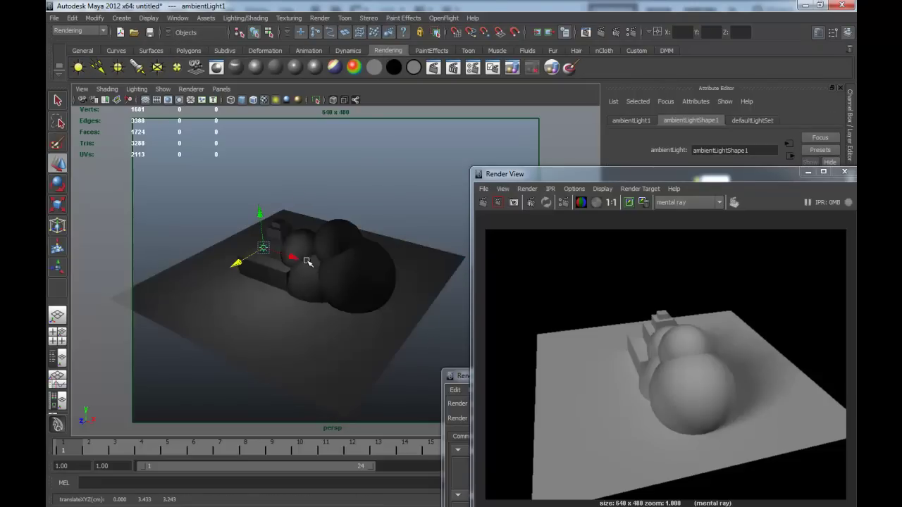
pyautogui.moveTo(293, 256); pyautogui.dragTo(343, 282)
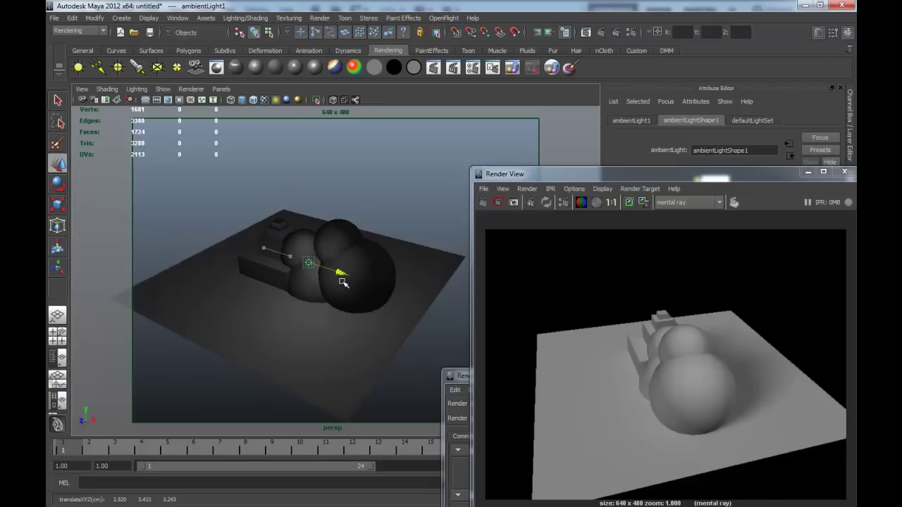
pyautogui.moveTo(657, 174); pyautogui.dragTo(645, 304)
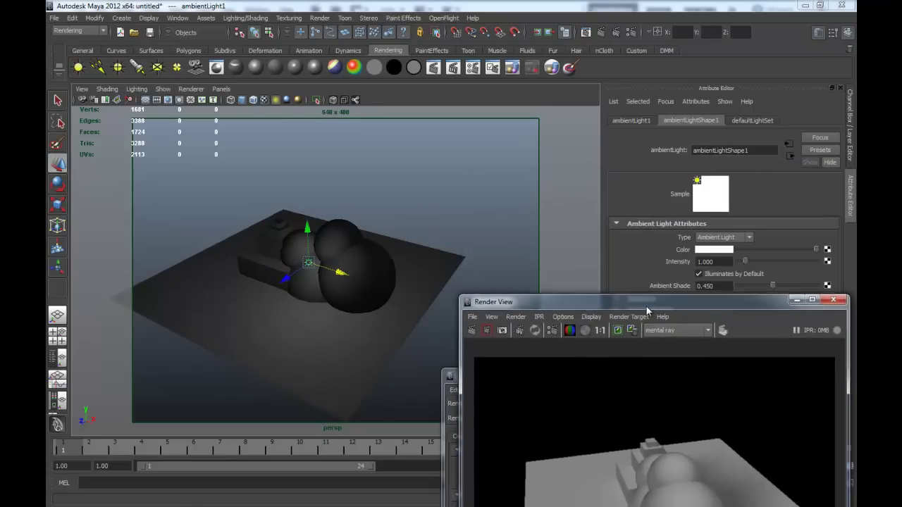
pyautogui.moveTo(751, 262); pyautogui.dragTo(756, 262)
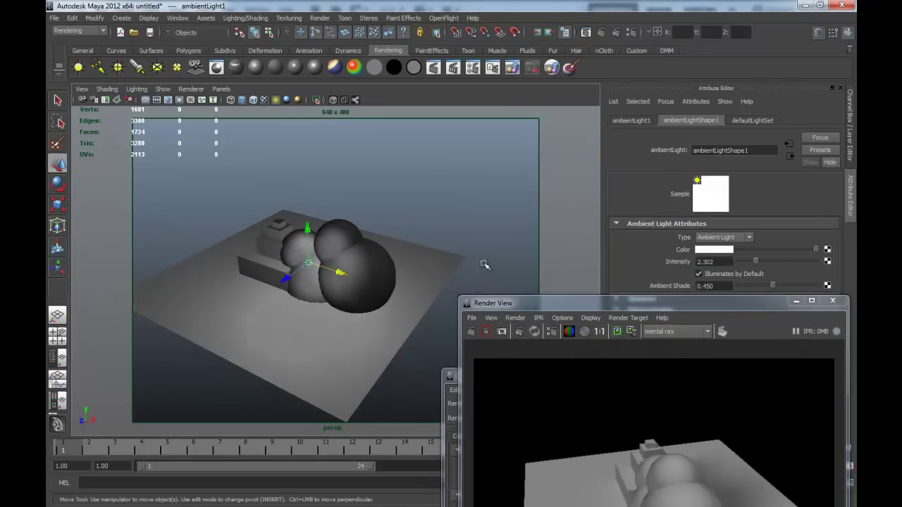
pyautogui.keyDown('alt'); pyautogui.moveTo(483, 261); pyautogui.dragTo(413, 282); pyautogui.keyUp('alt')
# Duplicate the ambient light, move the copy up and back, and set intensity 3.813
pyautogui.hotkey('ctrl', 'd')
pyautogui.moveTo(240, 290)
pyautogui.mouseDown()
pyautogui.moveTo(391, 242)
pyautogui.moveTo(252, 215)
pyautogui.mouseUp()
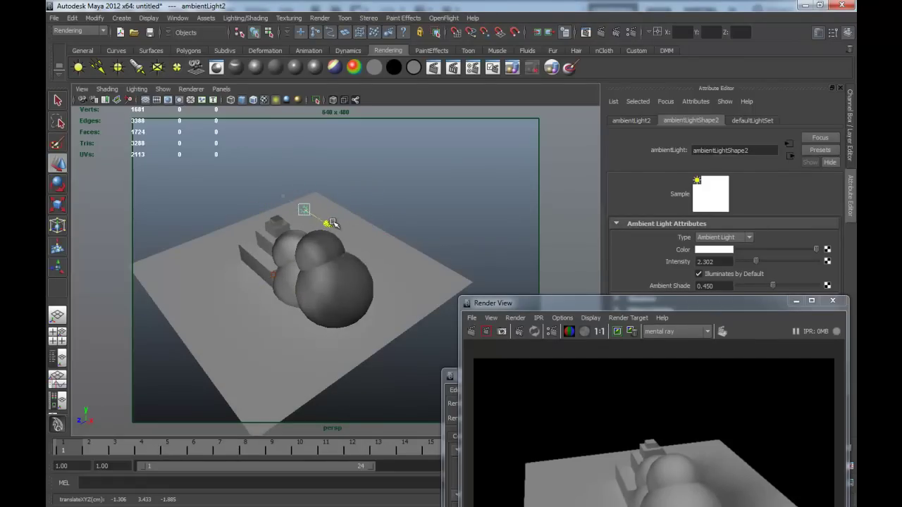
pyautogui.keyDown('alt'); pyautogui.moveTo(332, 223); pyautogui.dragTo(381, 212); pyautogui.keyUp('alt')
pyautogui.moveTo(756, 265); pyautogui.dragTo(786, 261)
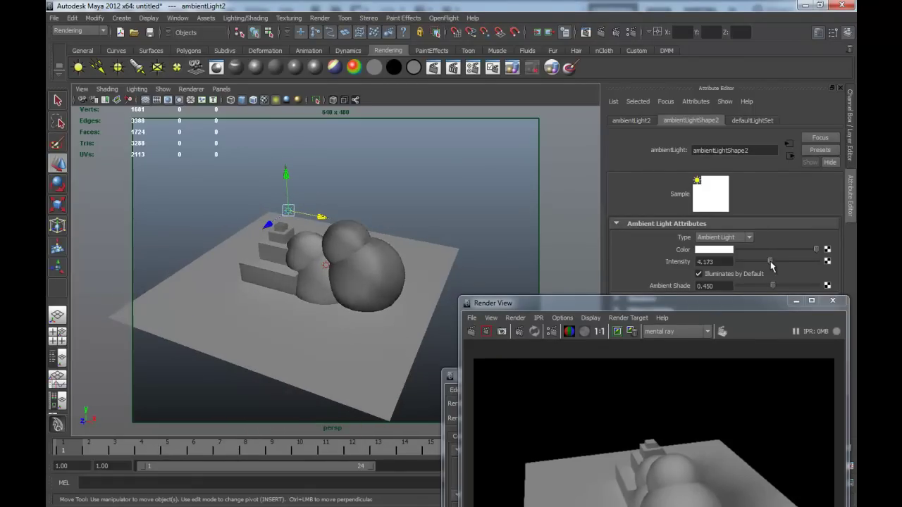
pyautogui.moveTo(412, 236)
pyautogui.keyDown('alt'); pyautogui.mouseDown()
pyautogui.moveTo(423, 230)
pyautogui.moveTo(402, 251)
pyautogui.mouseUp(); pyautogui.keyUp('alt')
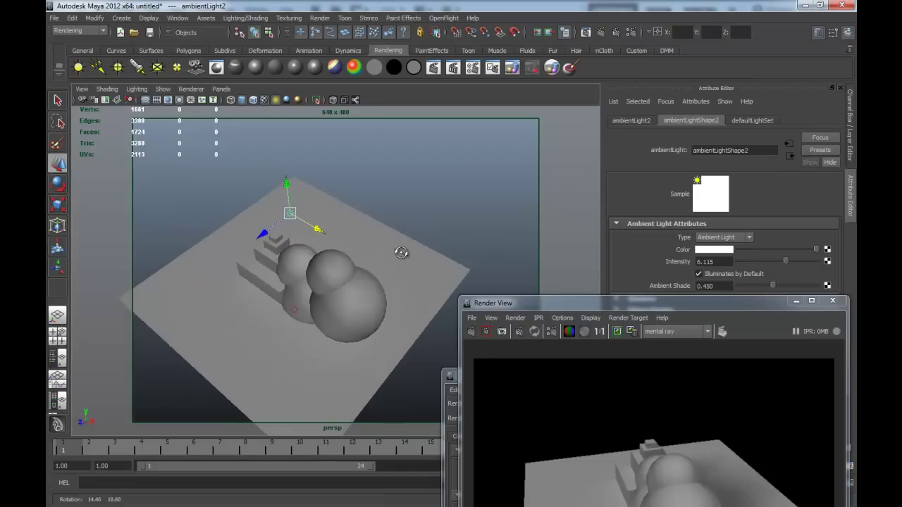
pyautogui.moveTo(786, 262); pyautogui.dragTo(767, 261)
pyautogui.moveTo(427, 264)
pyautogui.keyDown('alt'); pyautogui.mouseDown()
pyautogui.moveTo(403, 258)
pyautogui.moveTo(459, 250)
pyautogui.moveTo(493, 211)
pyautogui.mouseUp(); pyautogui.keyUp('alt')
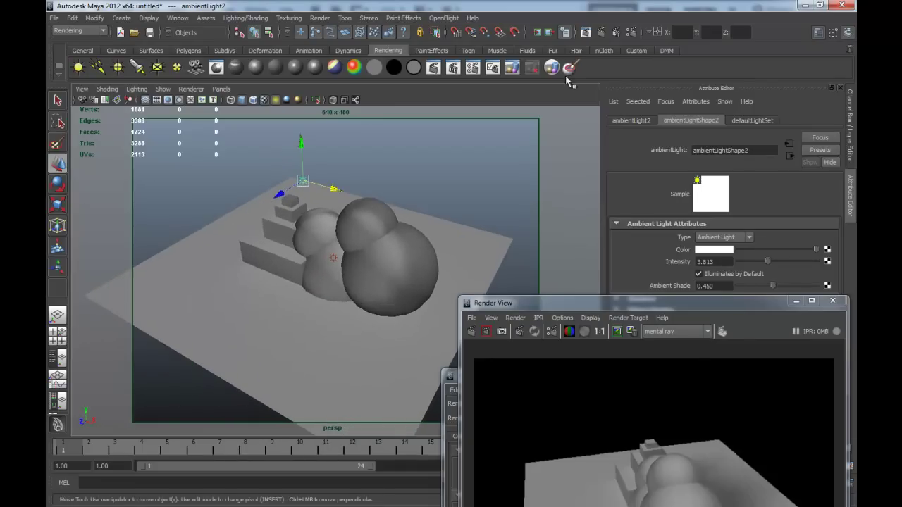
# Test-render the current view with mental ray and close the render preview
pyautogui.click(595, 34)
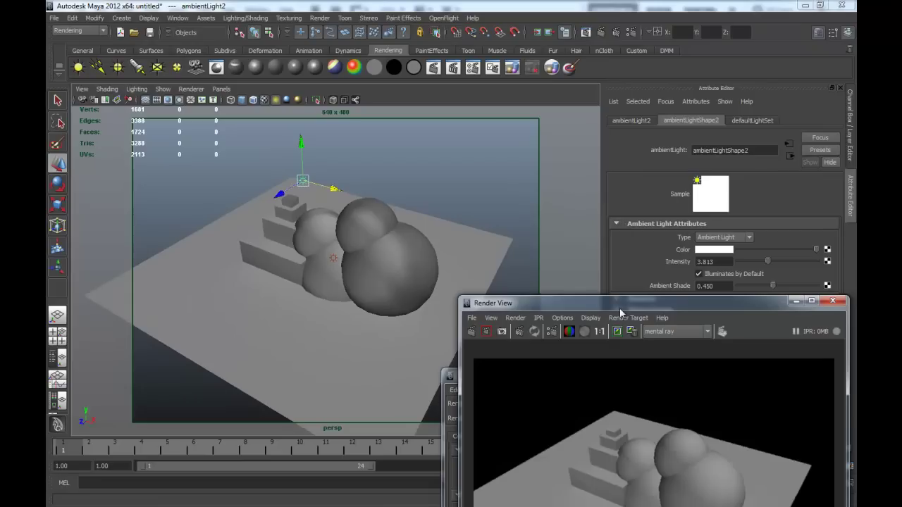
pyautogui.moveTo(620, 310); pyautogui.dragTo(568, 173)
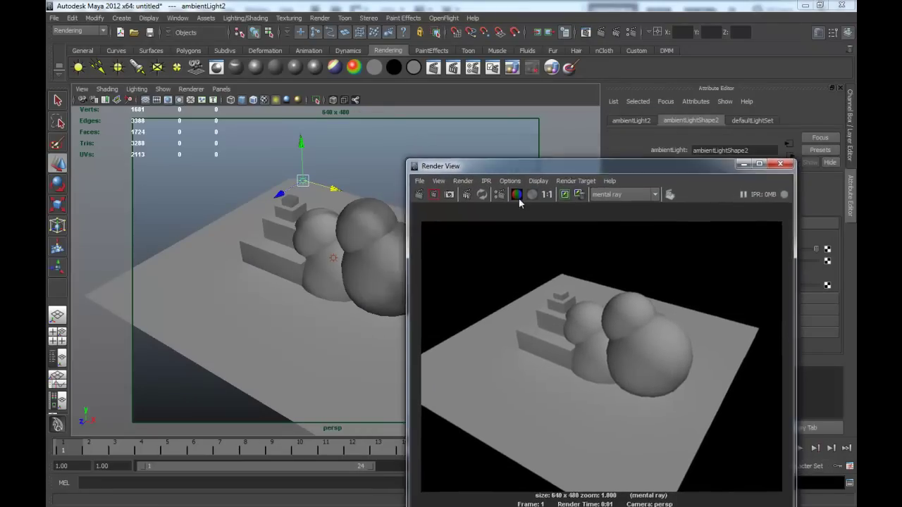
pyautogui.click(517, 194)
# Enable ray-traced shadows on both ambient lights, with 0.176 shadow radius and 18 shadow rays
pyautogui.click(619, 300)
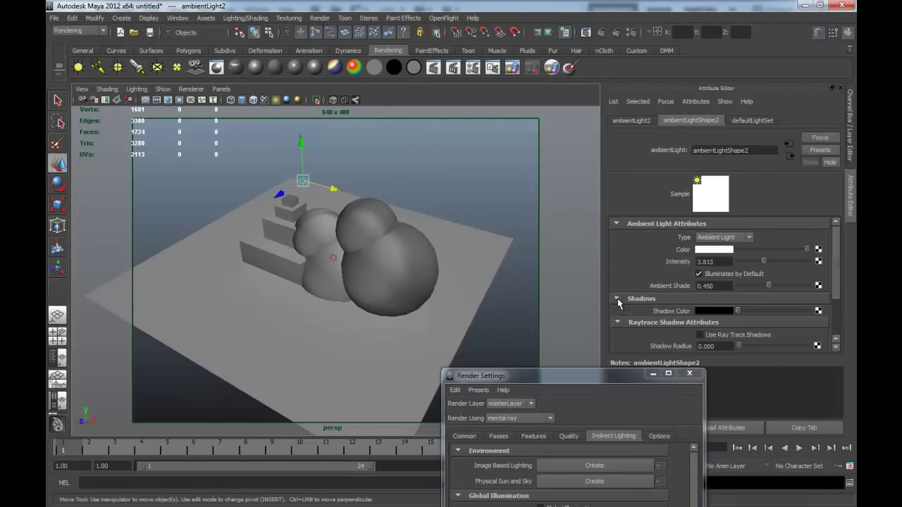
pyautogui.click(694, 322)
pyautogui.click(719, 275)
pyautogui.moveTo(752, 286); pyautogui.dragTo(746, 291)
pyautogui.click(336, 258)
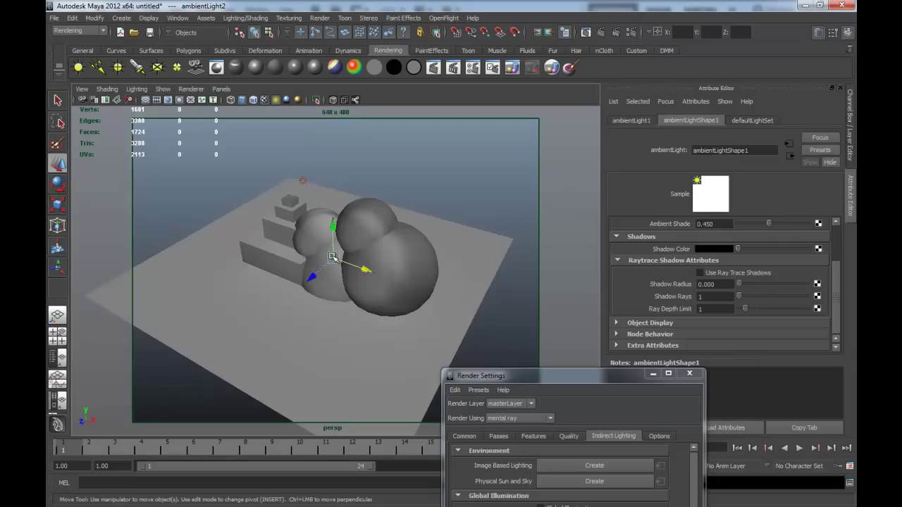
pyautogui.click(718, 274)
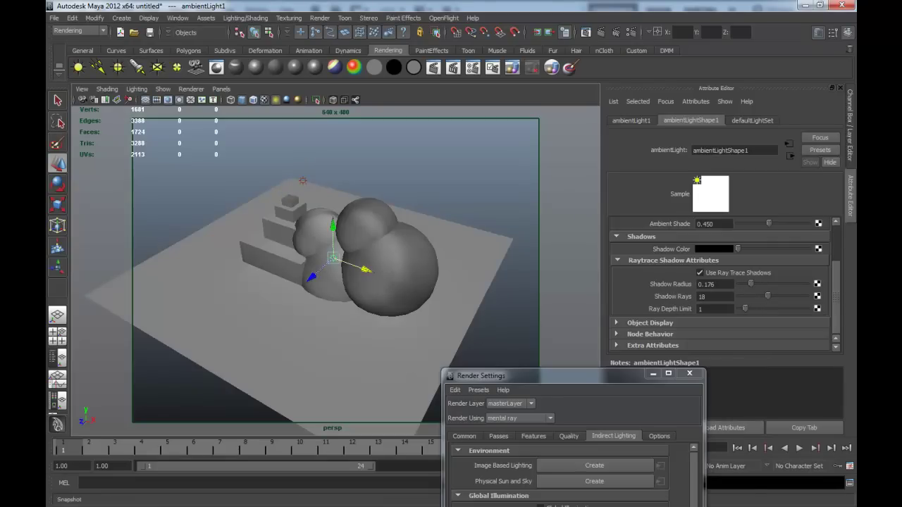
# Re-render the scene to check the shadows, then close the render window
pyautogui.click(455, 32)
pyautogui.click(205, 136)
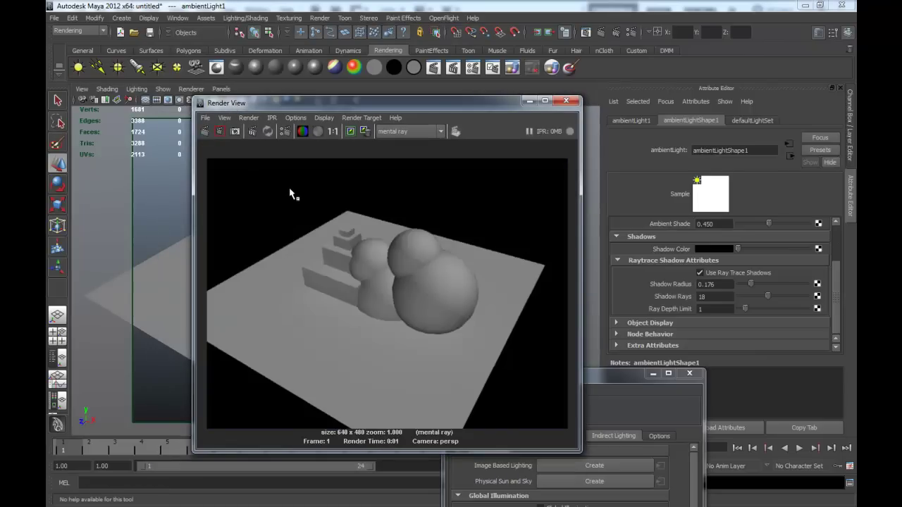
pyautogui.moveTo(422, 106); pyautogui.dragTo(289, 145)
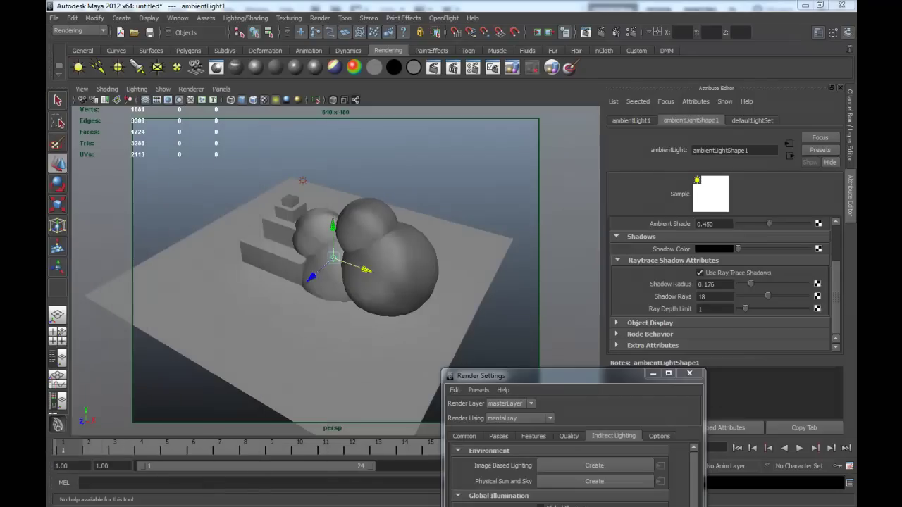
# Assign polySurface11 a new texture bake set with Occlusion color mode and 64 occlusion rays
pyautogui.moveTo(373, 212)
pyautogui.keyDown('alt'); pyautogui.mouseDown()
pyautogui.moveTo(398, 227)
pyautogui.moveTo(394, 209)
pyautogui.mouseUp(); pyautogui.keyUp('alt')
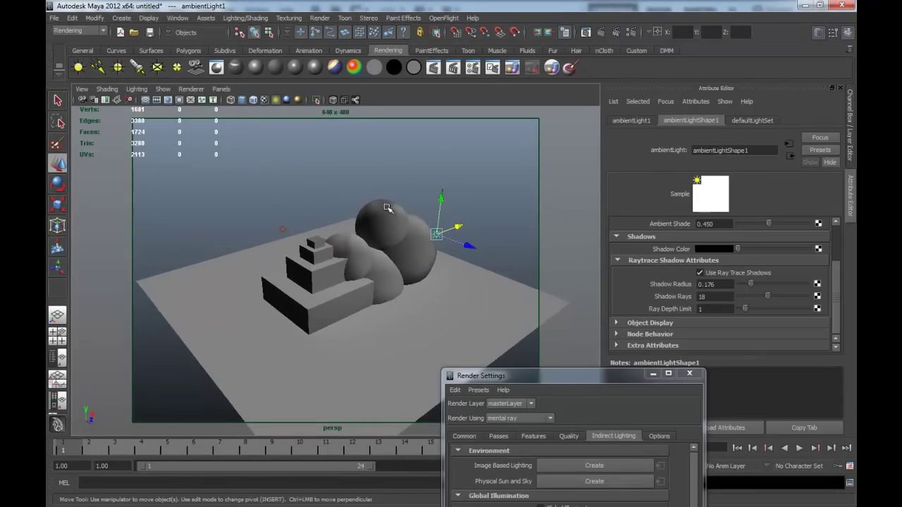
pyautogui.keyDown('alt'); pyautogui.moveTo(393, 210); pyautogui.dragTo(426, 216, button='right'); pyautogui.keyUp('alt')
pyautogui.keyDown('alt'); pyautogui.moveTo(426, 216); pyautogui.dragTo(437, 217); pyautogui.keyUp('alt')
pyautogui.click(422, 190)
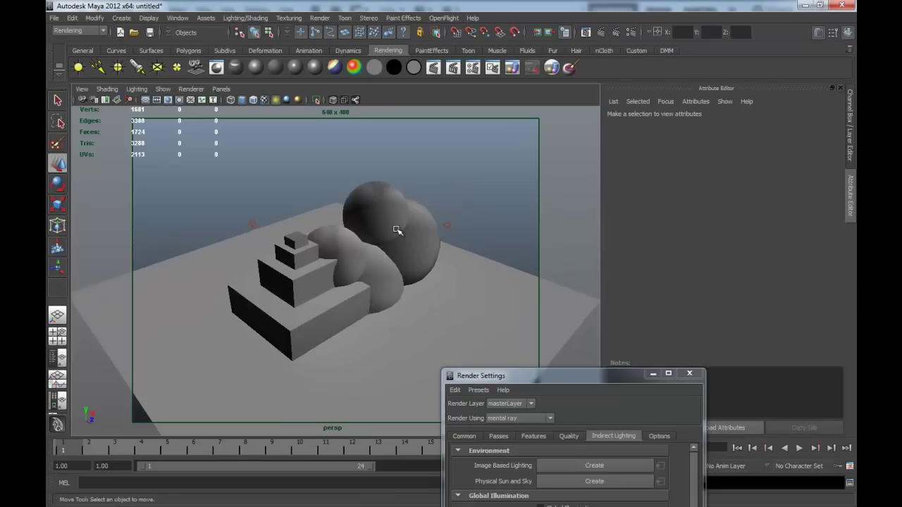
pyautogui.click(361, 227)
pyautogui.moveTo(394, 291)
pyautogui.mouseDown(button='right')
pyautogui.moveTo(395, 363)
pyautogui.moveTo(497, 487)
pyautogui.moveTo(571, 487)
pyautogui.mouseUp(button='right')
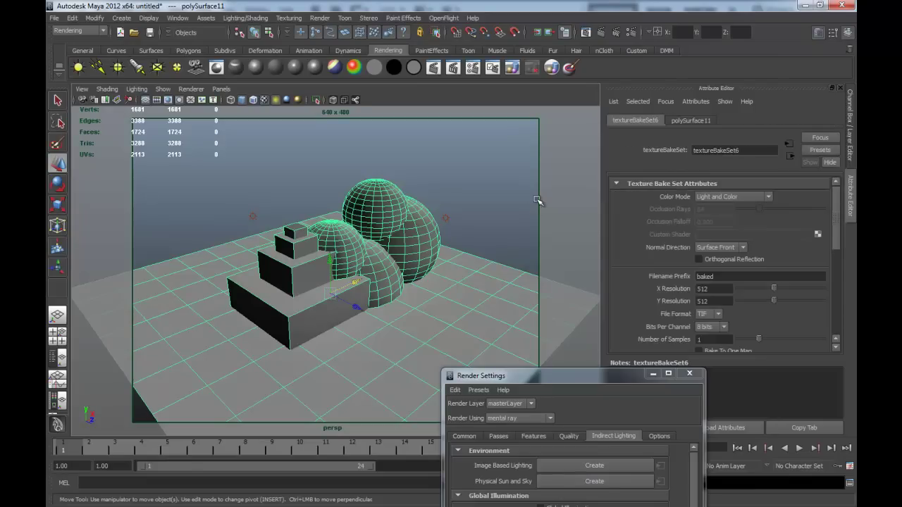
pyautogui.click(733, 196)
pyautogui.click(723, 224)
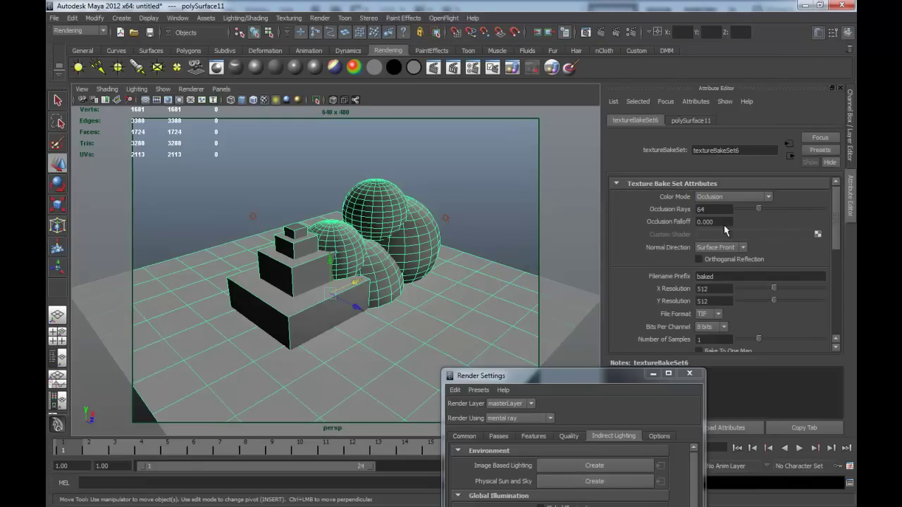
pyautogui.click(453, 192)
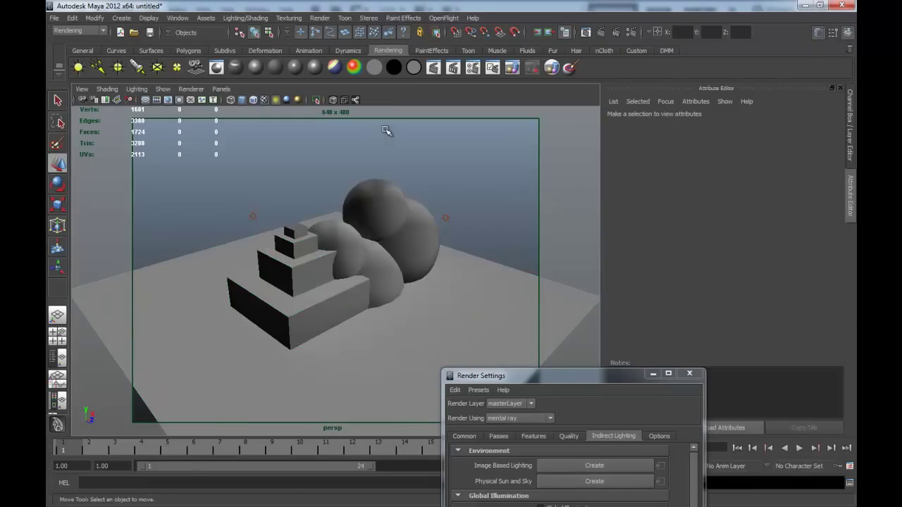
pyautogui.click(260, 19)
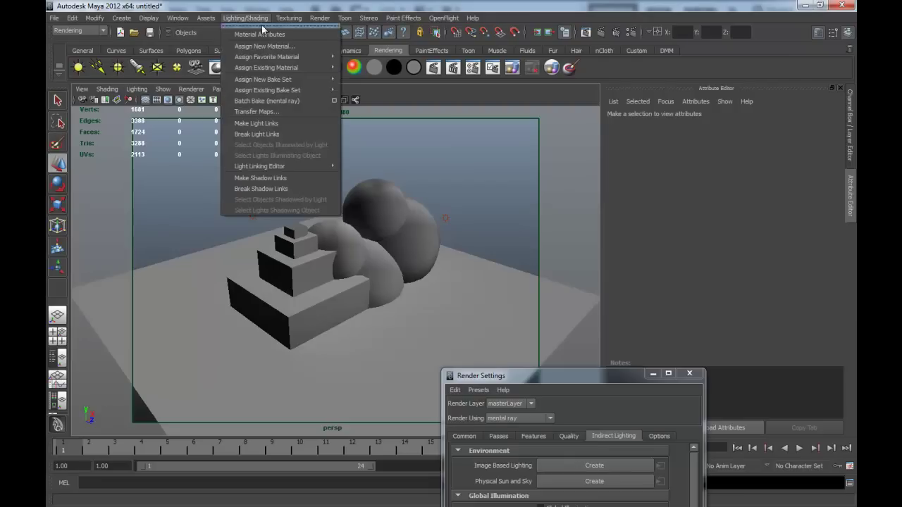
# Batch bake the occlusion with mental ray, then raise Final Gathering accuracy to 1024
pyautogui.click(313, 99)
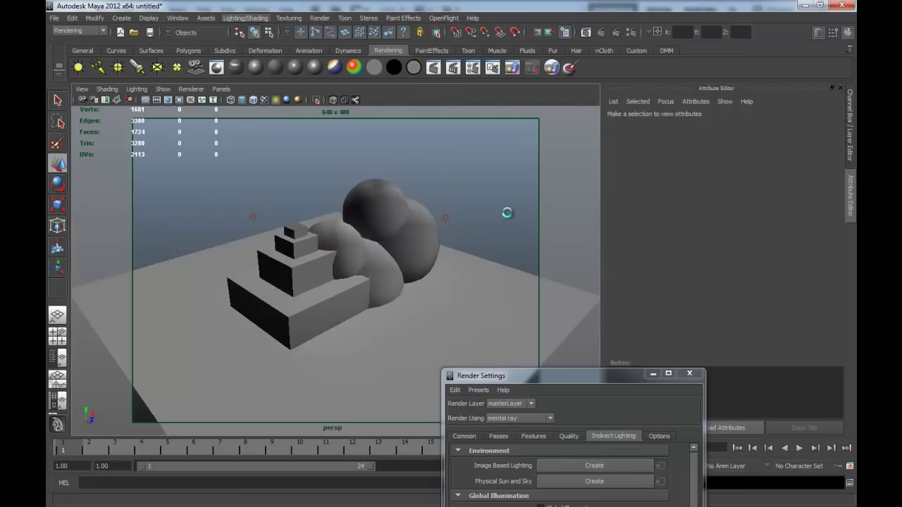
pyautogui.moveTo(399, 238)
pyautogui.keyDown('alt'); pyautogui.mouseDown()
pyautogui.moveTo(423, 257)
pyautogui.moveTo(446, 135)
pyautogui.mouseUp(); pyautogui.keyUp('alt')
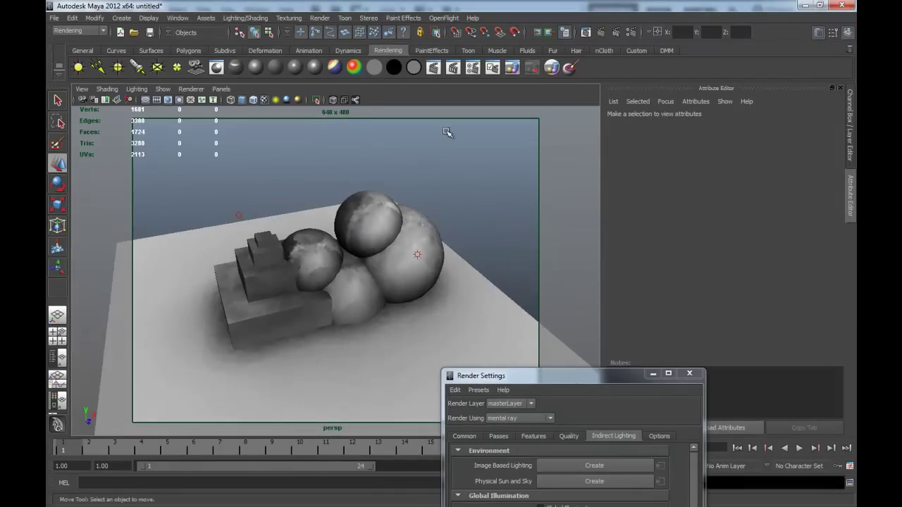
pyautogui.click(631, 36)
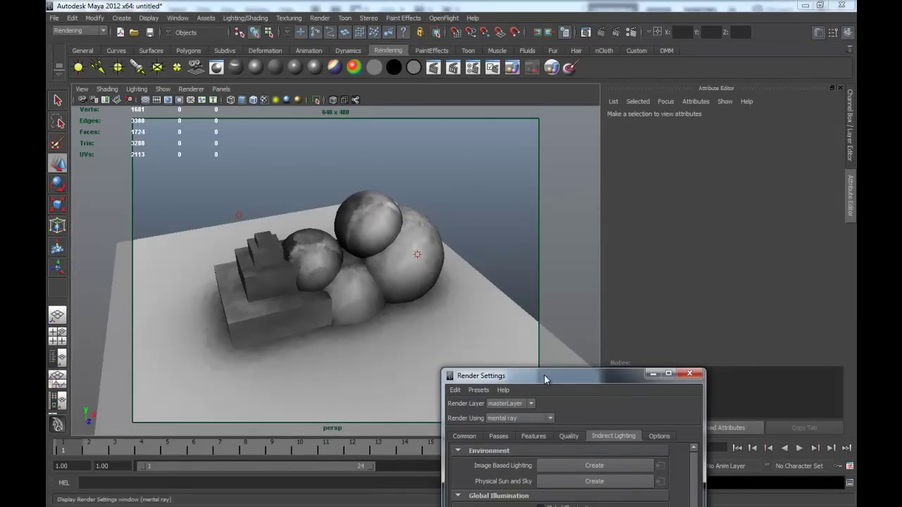
pyautogui.moveTo(545, 379); pyautogui.dragTo(599, 109)
pyautogui.moveTo(640, 382); pyautogui.dragTo(661, 384)
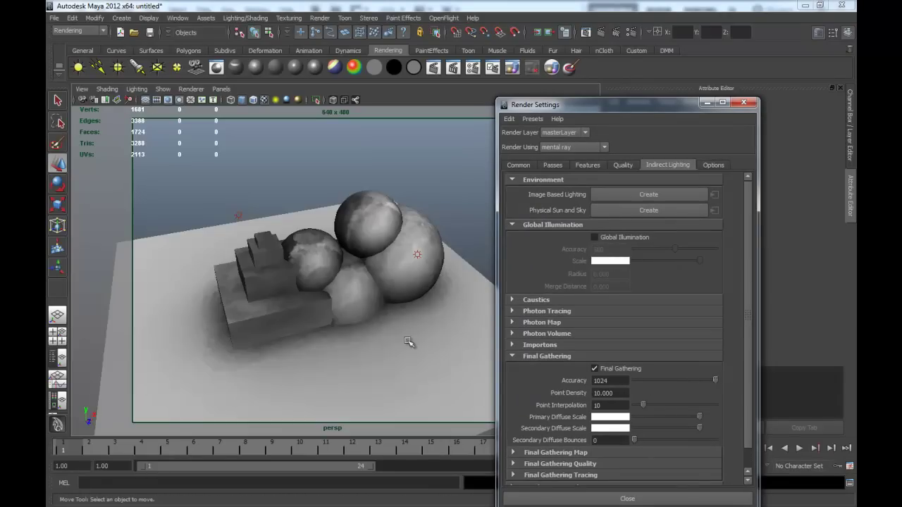
# Run the mental ray batch bake again at the higher Final Gathering accuracy
pyautogui.moveTo(341, 183)
pyautogui.keyDown('alt'); pyautogui.mouseDown()
pyautogui.moveTo(352, 189)
pyautogui.moveTo(354, 226)
pyautogui.mouseUp(); pyautogui.keyUp('alt')
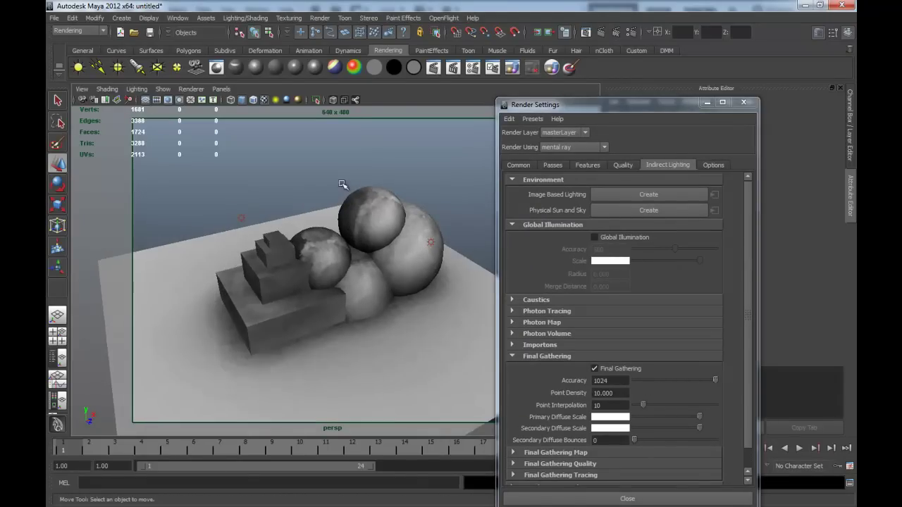
pyautogui.click(245, 18)
pyautogui.click(295, 101)
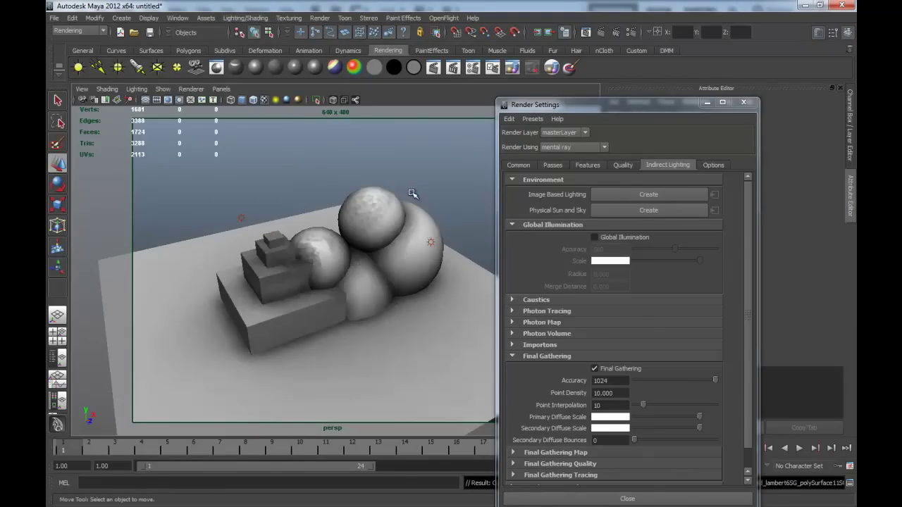
# Lower the Final Gathering accuracy to 434 with the combined mesh selected
pyautogui.click(394, 220)
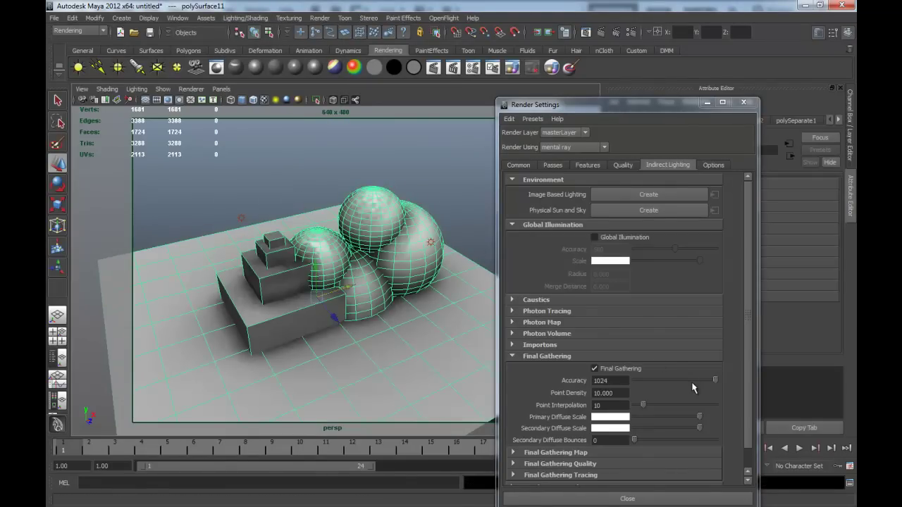
pyautogui.moveTo(714, 381); pyautogui.dragTo(675, 383)
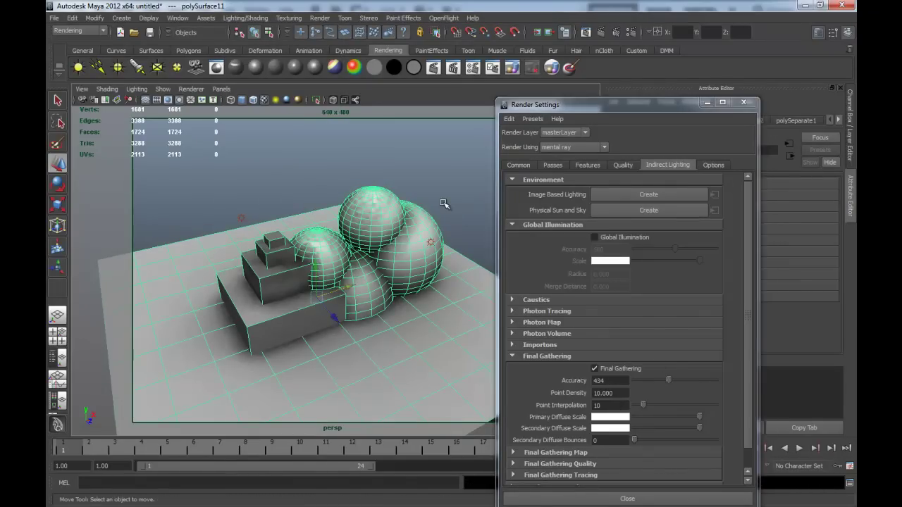
pyautogui.click(464, 169)
pyautogui.moveTo(539, 106); pyautogui.dragTo(508, 275)
pyautogui.hotkey('ctrl', 'z')
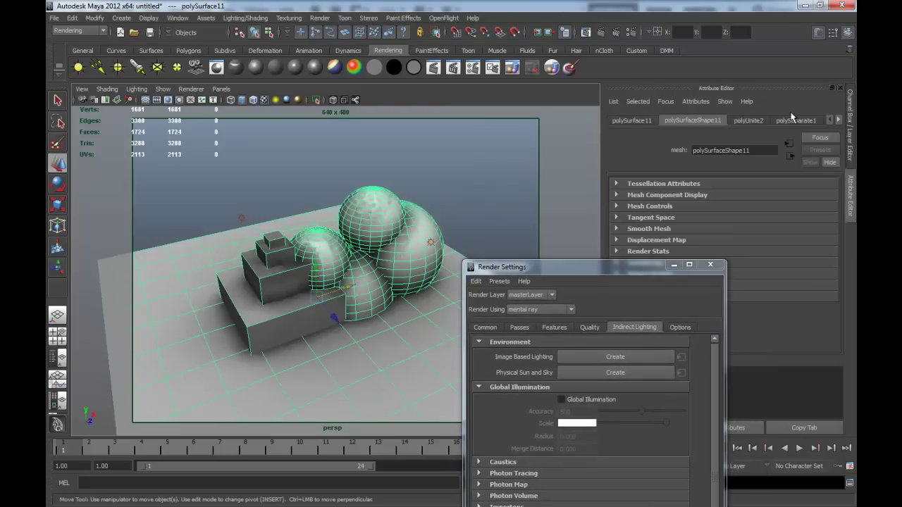
# In textureBakeSet6, keep the Occlusion color mode and raise occlusion rays to 210
pyautogui.click(839, 120)
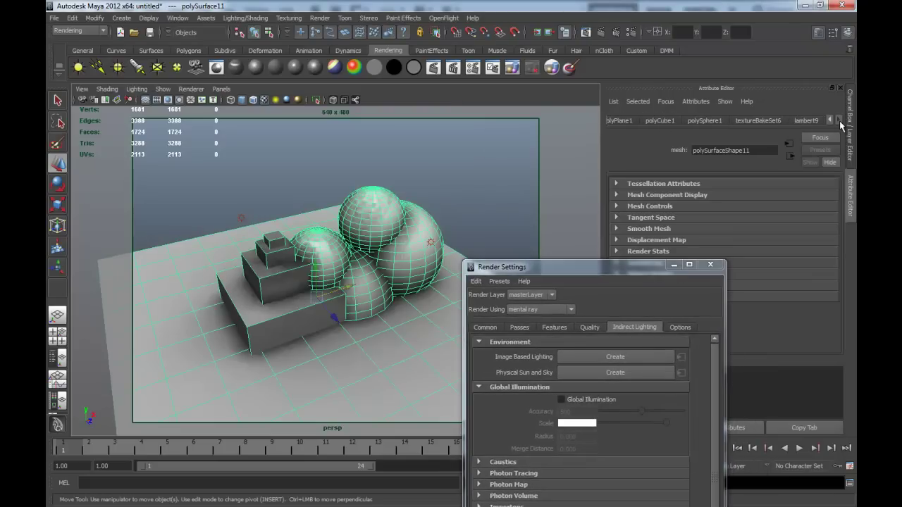
pyautogui.click(761, 127)
pyautogui.click(733, 197)
pyautogui.click(726, 211)
pyautogui.click(715, 221)
pyautogui.moveTo(759, 209); pyautogui.dragTo(808, 210)
pyautogui.moveTo(543, 267); pyautogui.dragTo(587, 229)
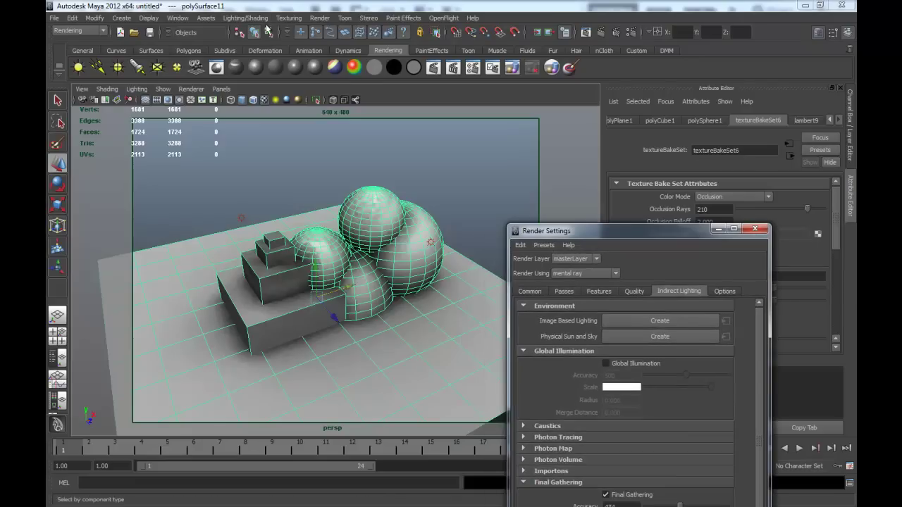
pyautogui.click(245, 18)
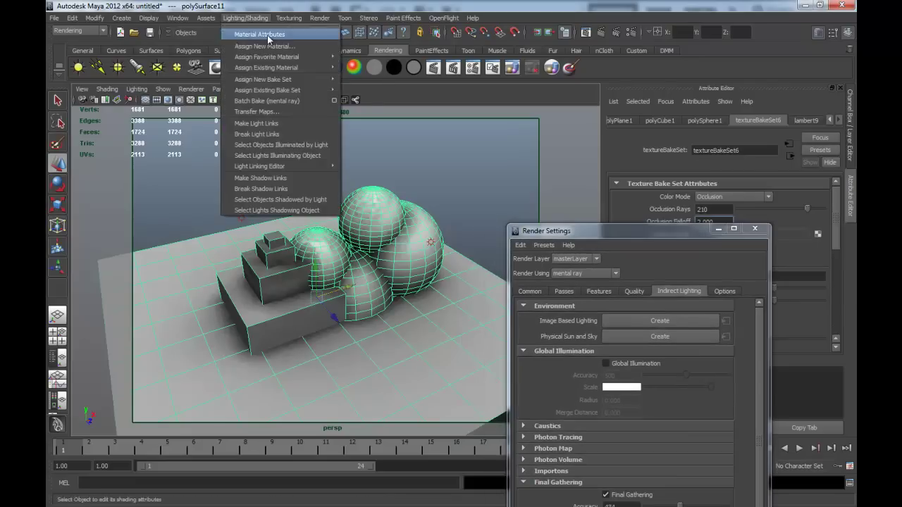
# Run the mental ray batch bake, then raise Final Gathering accuracy back to 1024
pyautogui.click(296, 101)
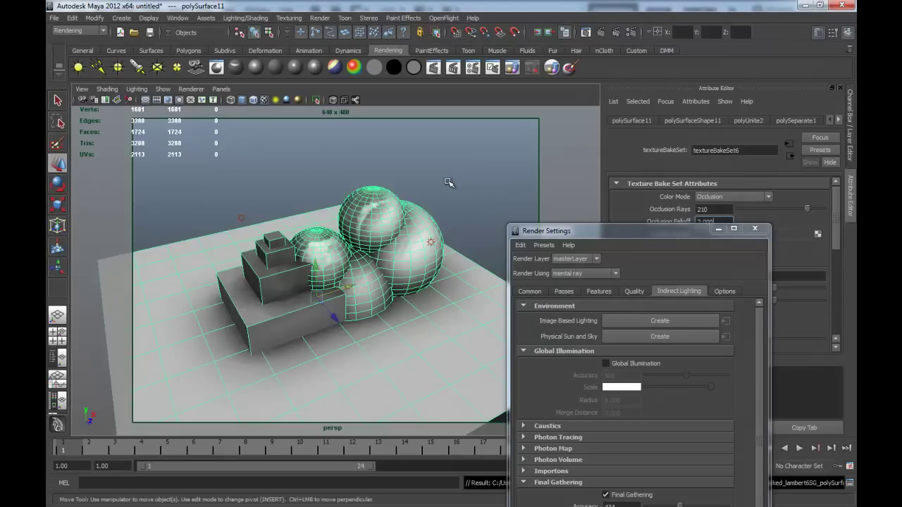
pyautogui.click(449, 183)
pyautogui.moveTo(559, 231)
pyautogui.mouseDown()
pyautogui.moveTo(574, 272)
pyautogui.moveTo(608, 131)
pyautogui.mouseUp()
pyautogui.click(354, 259)
pyautogui.moveTo(698, 404); pyautogui.dragTo(746, 404)
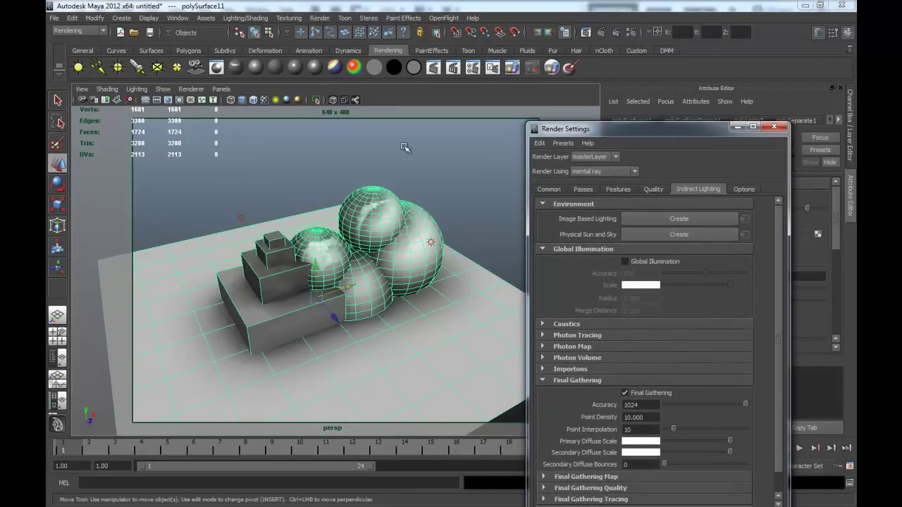
# Render the current frame with mental ray, re-render it, then close the render window
pyautogui.click(599, 33)
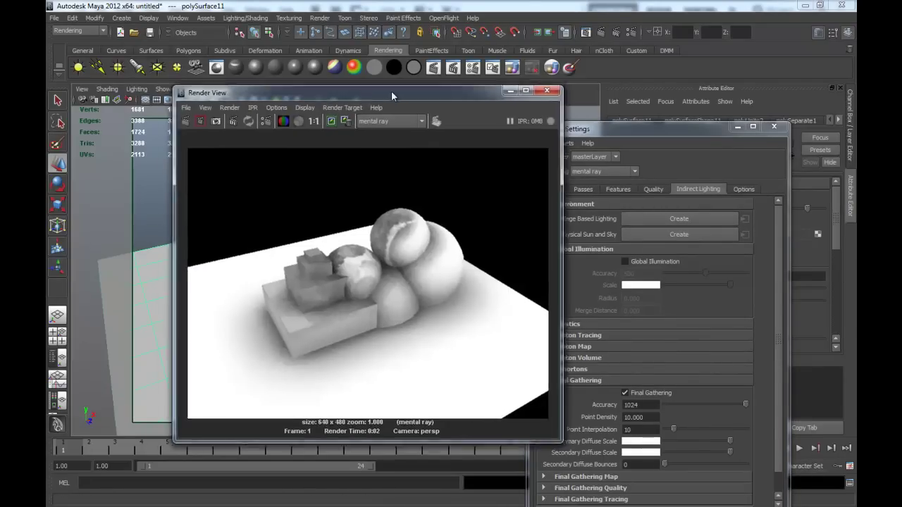
pyautogui.moveTo(391, 91); pyautogui.dragTo(426, 98)
pyautogui.click(597, 37)
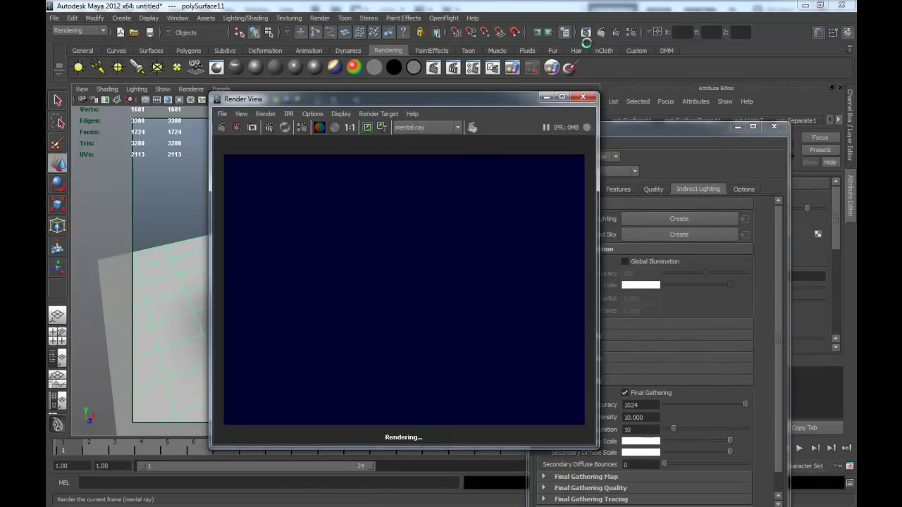
pyautogui.moveTo(479, 103); pyautogui.dragTo(376, 118)
pyautogui.click(516, 119)
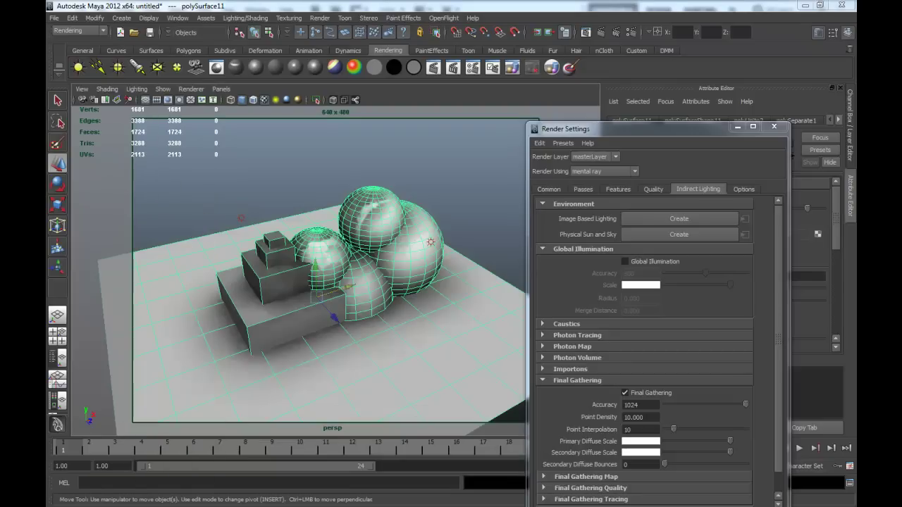
pyautogui.click(245, 17)
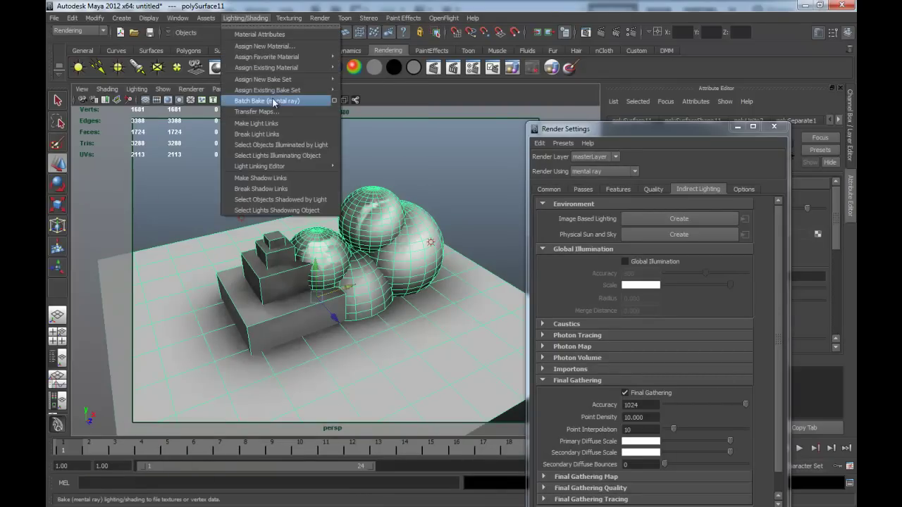
# Batch bake with mental ray, view the scene from the other side, and reselect polySurface11
pyautogui.click(272, 99)
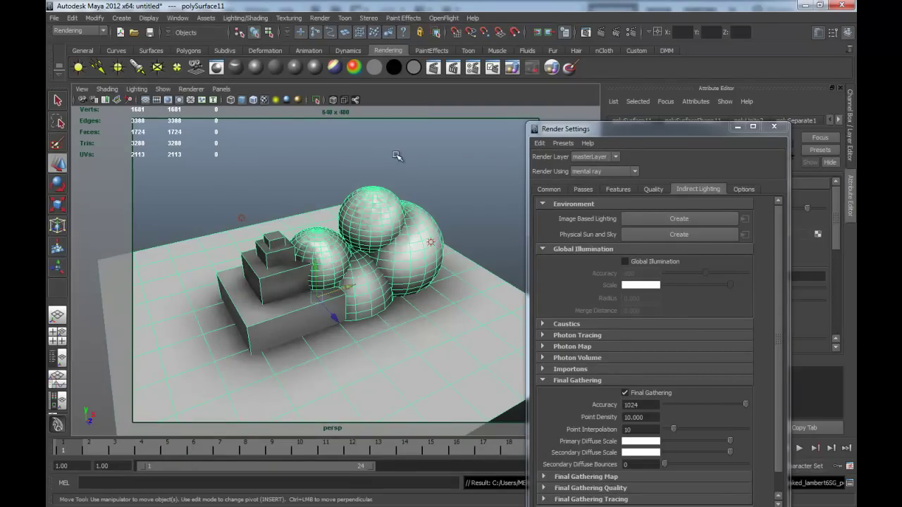
pyautogui.click(396, 156)
pyautogui.moveTo(268, 282)
pyautogui.keyDown('alt'); pyautogui.mouseDown()
pyautogui.moveTo(425, 279)
pyautogui.moveTo(292, 272)
pyautogui.mouseUp(); pyautogui.keyUp('alt')
pyautogui.click(313, 263)
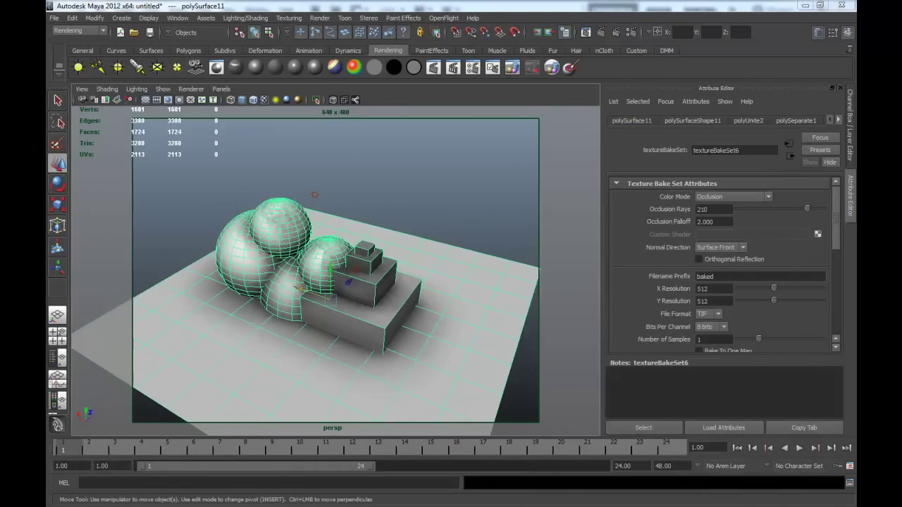
# Set textureBakeSet6's occlusion falloff to 3.000
pyautogui.click(733, 220)
pyautogui.write('3')
pyautogui.press('Return')
pyautogui.click(268, 19)
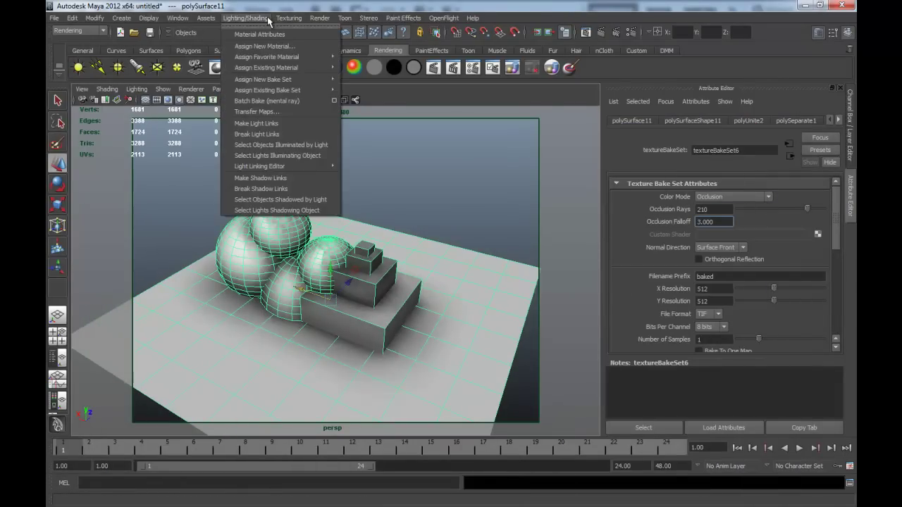
pyautogui.click(256, 111)
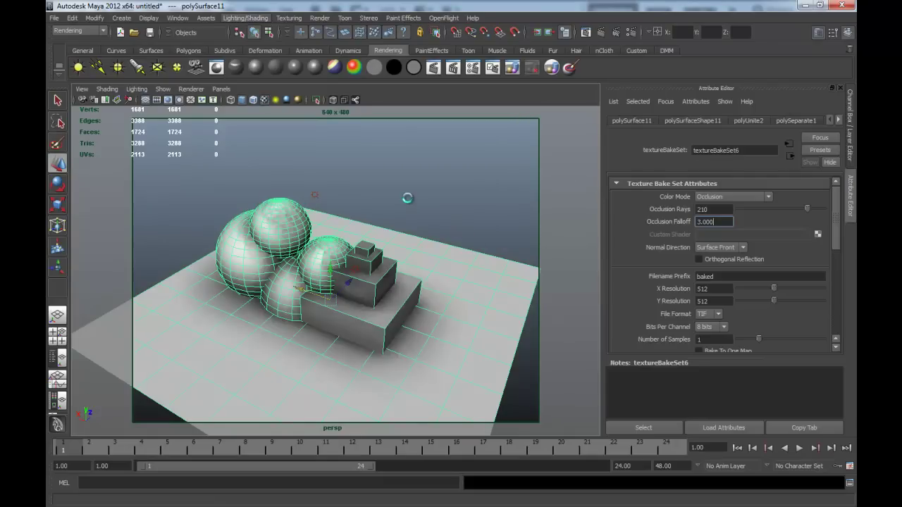
# Reselect the mesh and raise the bake X resolution to 1024
pyautogui.click(409, 199)
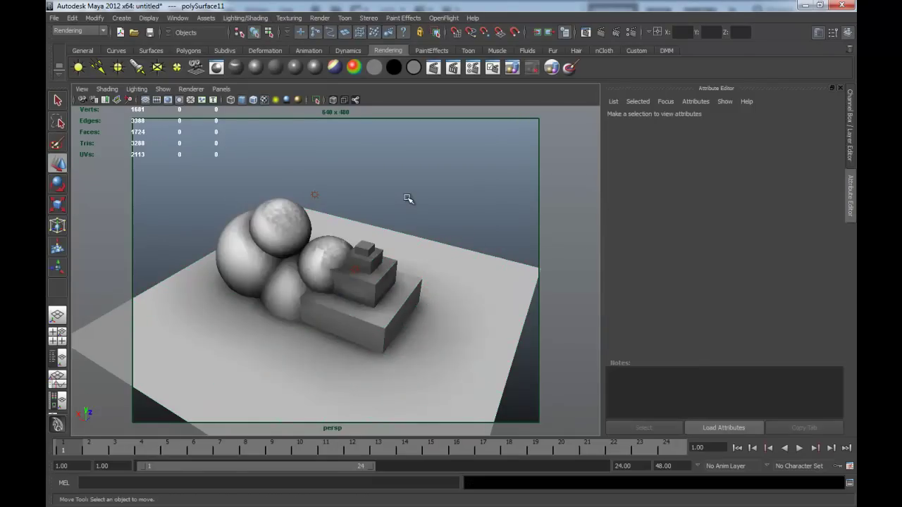
pyautogui.click(347, 273)
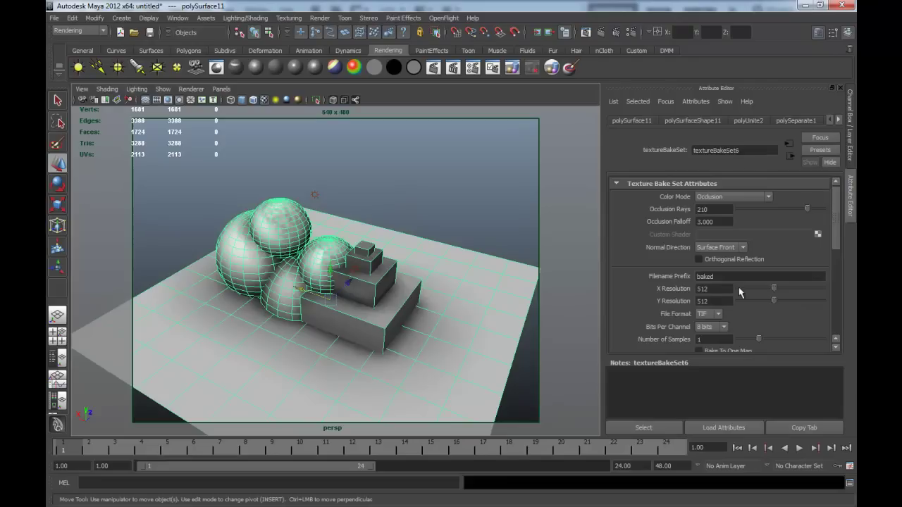
pyautogui.moveTo(774, 289); pyautogui.dragTo(832, 290)
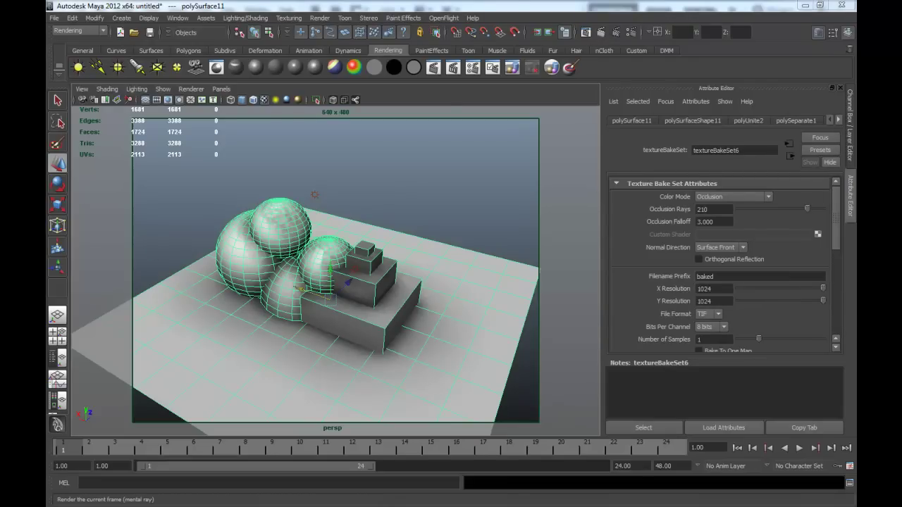
# Run the mental ray batch bake twice and view the smooth occlusion from the opposite side
pyautogui.click(267, 18)
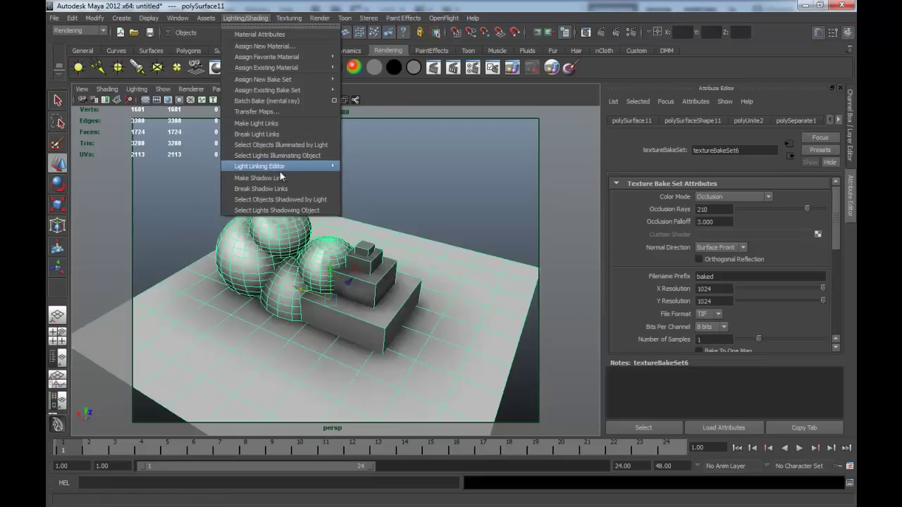
pyautogui.click(292, 101)
pyautogui.click(253, 18)
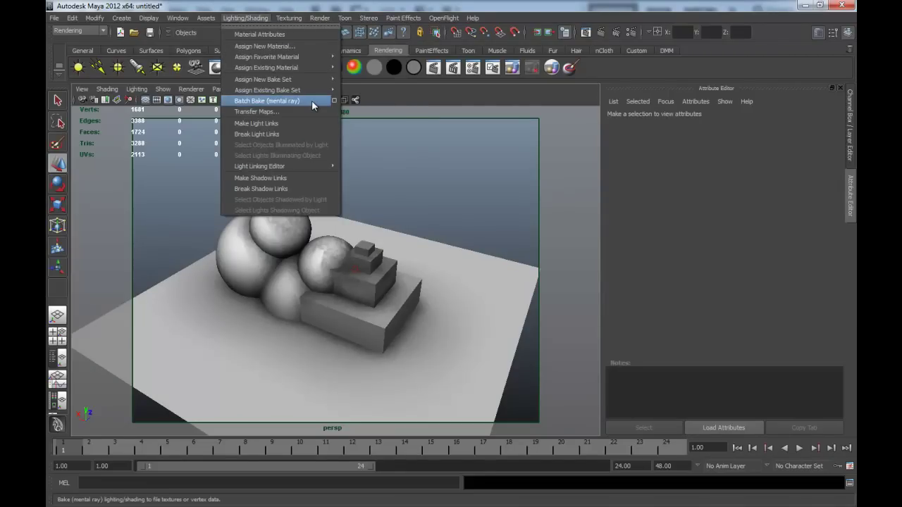
pyautogui.click(312, 100)
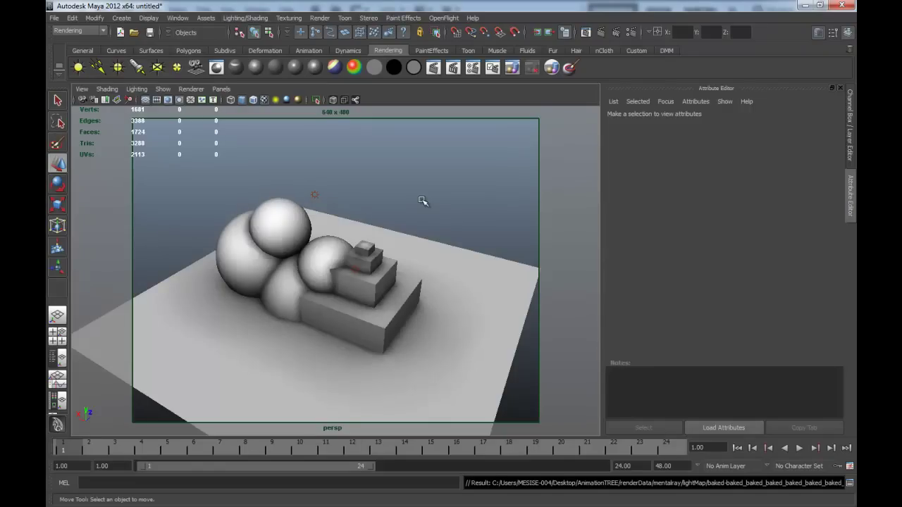
pyautogui.moveTo(423, 200)
pyautogui.keyDown('alt'); pyautogui.mouseDown()
pyautogui.moveTo(368, 305)
pyautogui.moveTo(588, 304)
pyautogui.moveTo(434, 318)
pyautogui.moveTo(563, 316)
pyautogui.moveTo(365, 342)
pyautogui.moveTo(451, 322)
pyautogui.moveTo(443, 317)
pyautogui.mouseUp(); pyautogui.keyUp('alt')
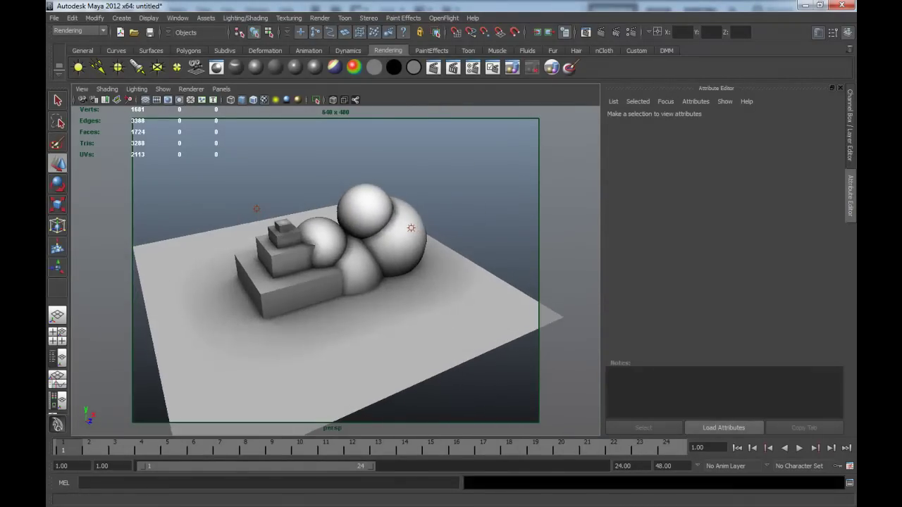
# Clear the light selection, move the camera close to the spheres, and render with mental ray
pyautogui.click(263, 213)
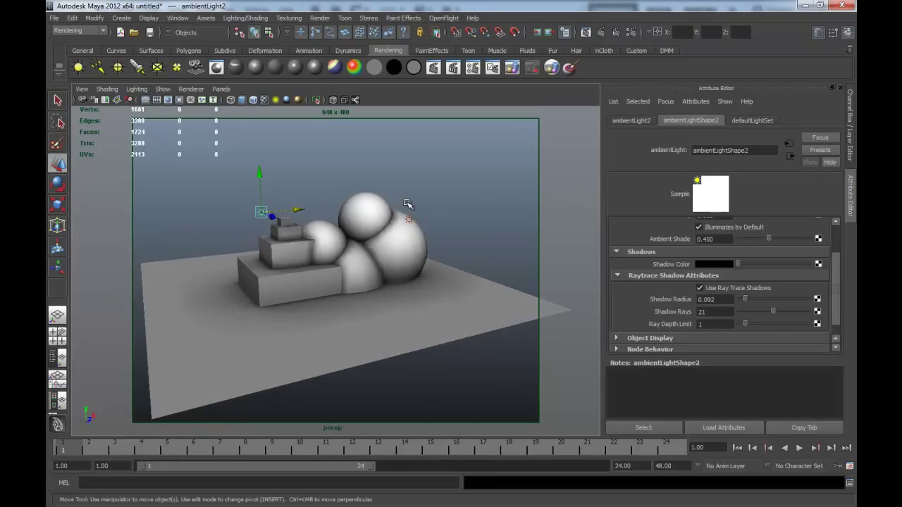
pyautogui.click(411, 208)
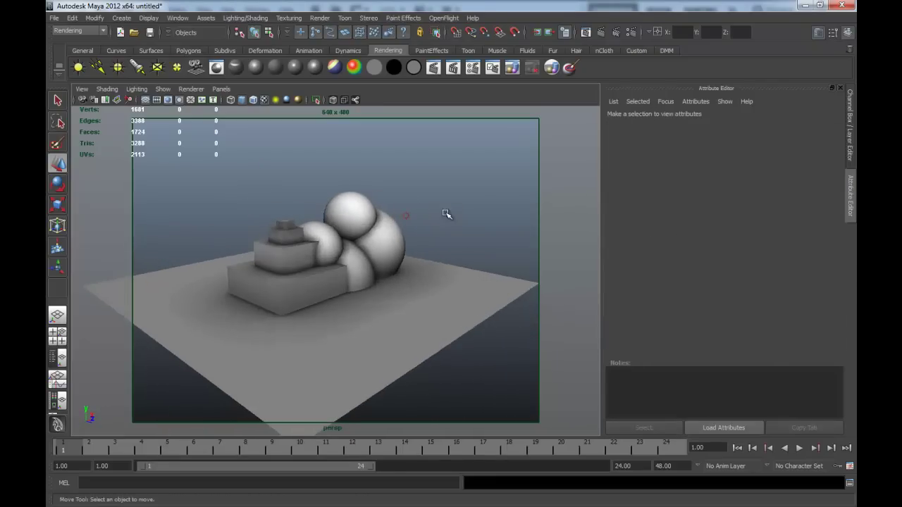
pyautogui.click(407, 216)
pyautogui.click(413, 216)
pyautogui.keyDown('alt'); pyautogui.moveTo(396, 232); pyautogui.dragTo(356, 242); pyautogui.keyUp('alt')
pyautogui.keyDown('alt'); pyautogui.moveTo(357, 241); pyautogui.dragTo(453, 242, button='right'); pyautogui.keyUp('alt')
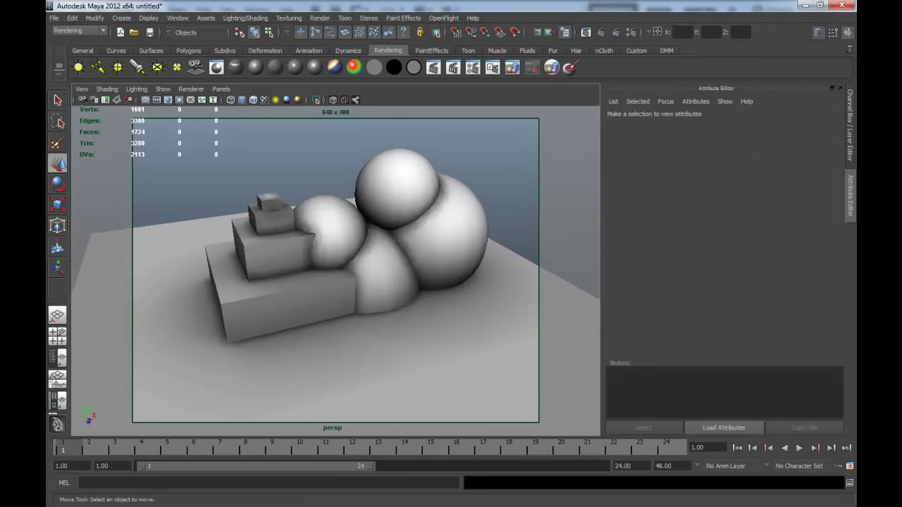
pyautogui.click(537, 32)
pyautogui.click(320, 101)
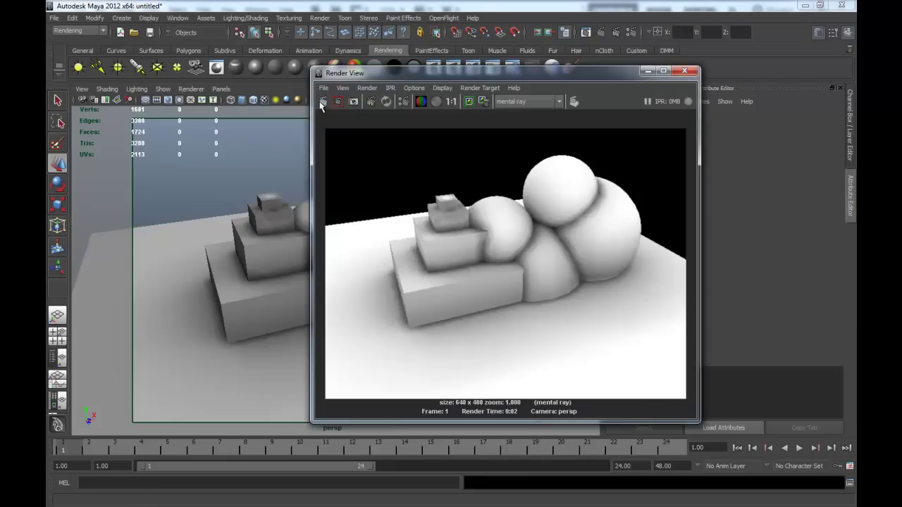
# Switch the renderer to Maya Software and re-render the scene
pyautogui.moveTo(486, 72); pyautogui.dragTo(582, 80)
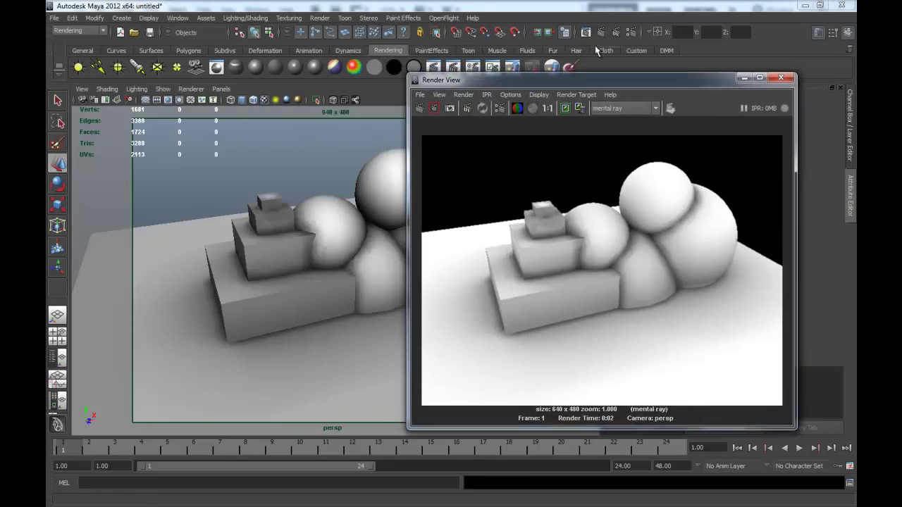
pyautogui.click(236, 84)
pyautogui.click(236, 97)
pyautogui.moveTo(439, 84); pyautogui.dragTo(474, 79)
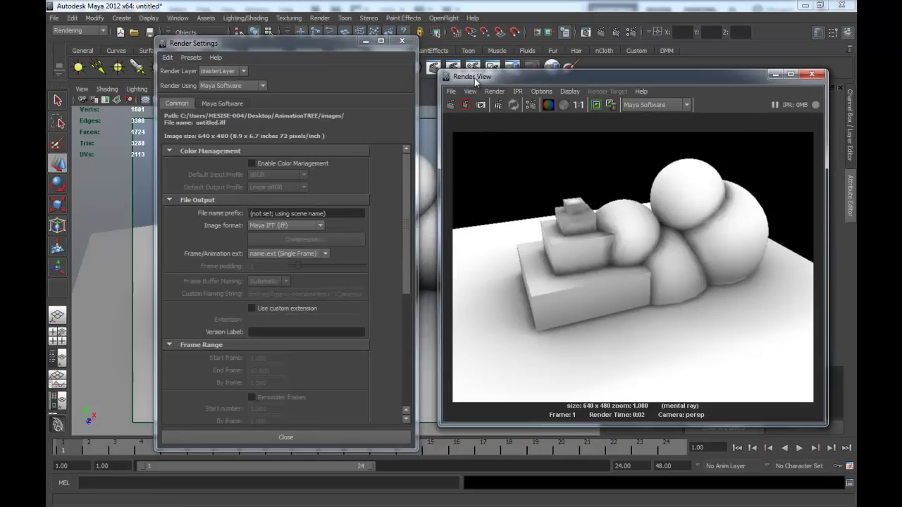
pyautogui.click(450, 104)
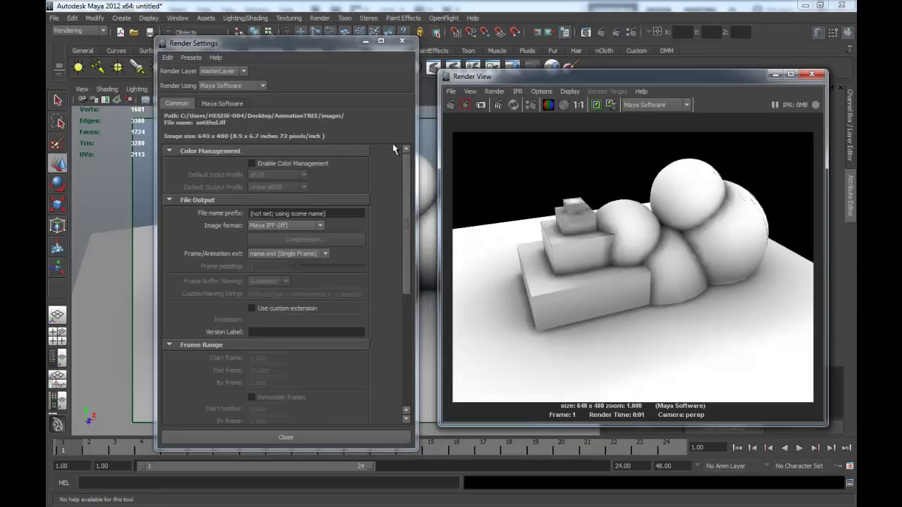
# Set Maya Software quality to Production quality, re-render, and close the render window
pyautogui.click(237, 106)
pyautogui.click(257, 131)
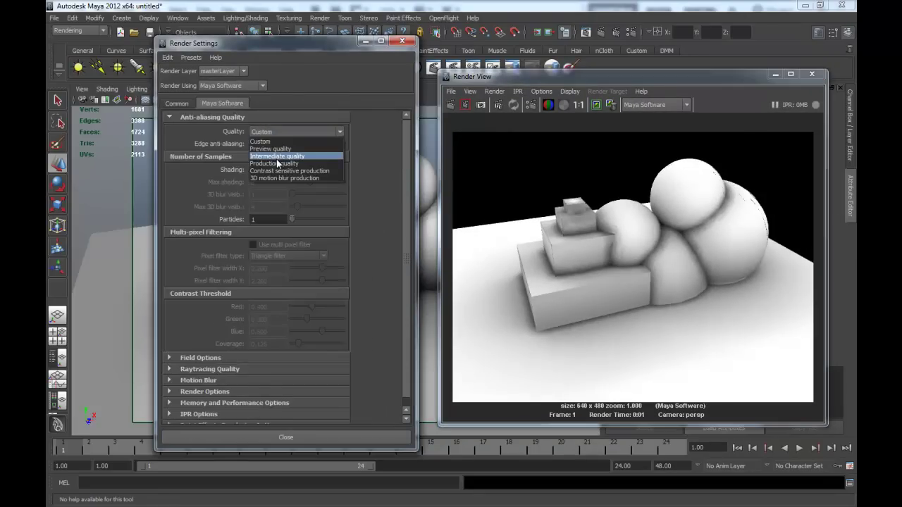
pyautogui.click(275, 163)
pyautogui.click(452, 104)
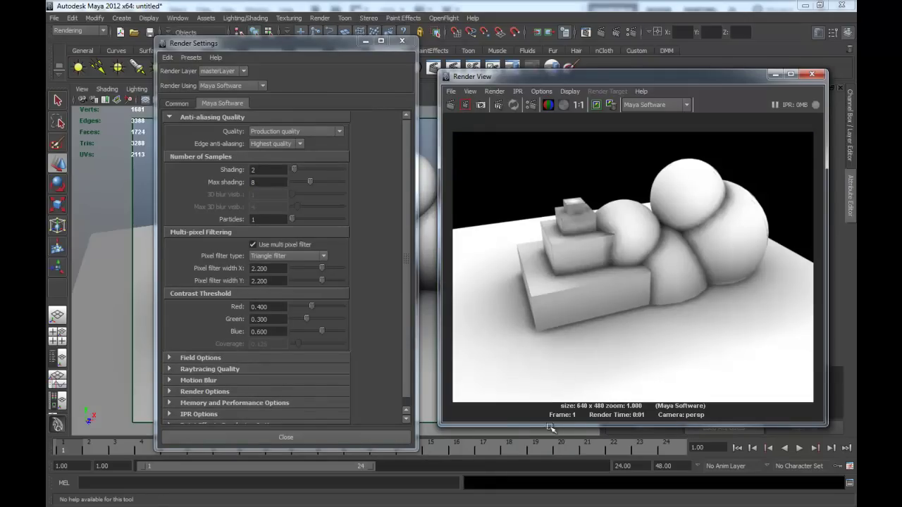
pyautogui.click(812, 74)
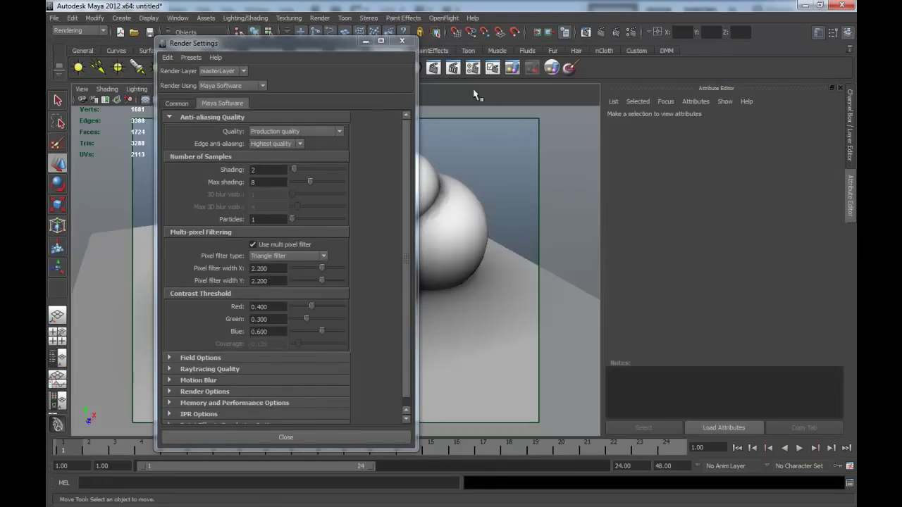